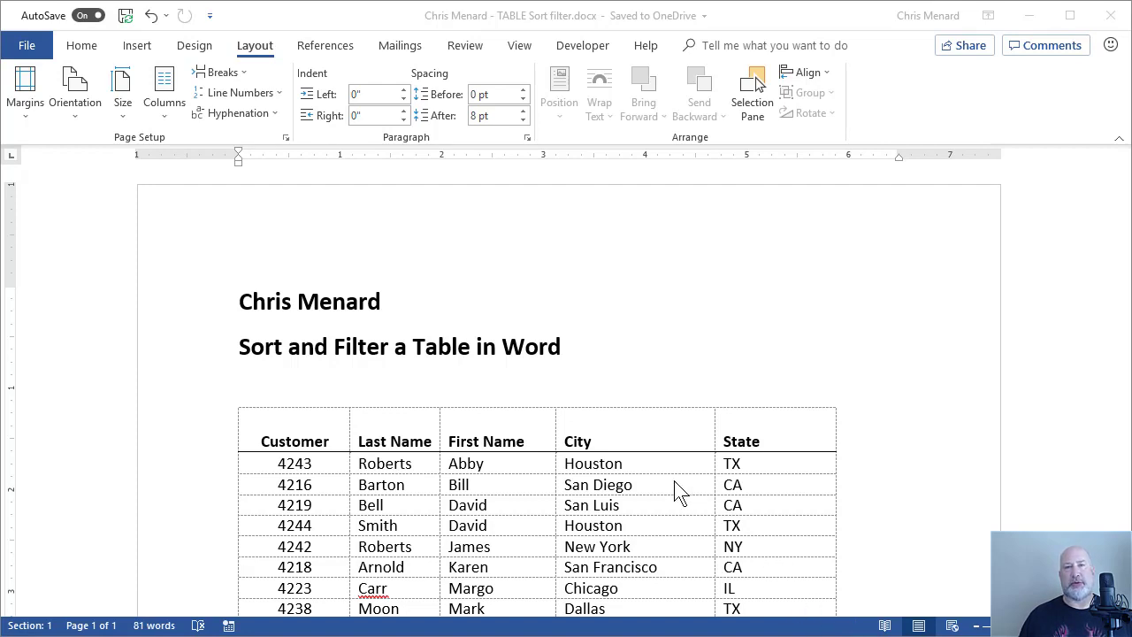
# - Sort the customer table by State and then by City, both as ascending text, with a header row
pyautogui.scroll(-3, 593, 414)
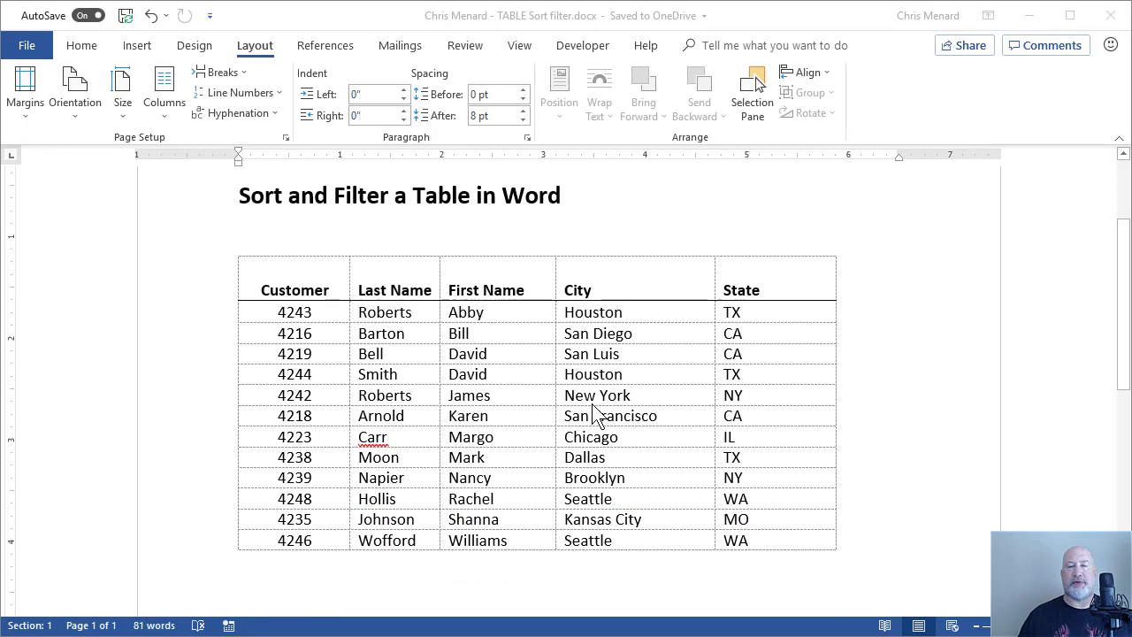
pyautogui.scroll(3, 594, 414)
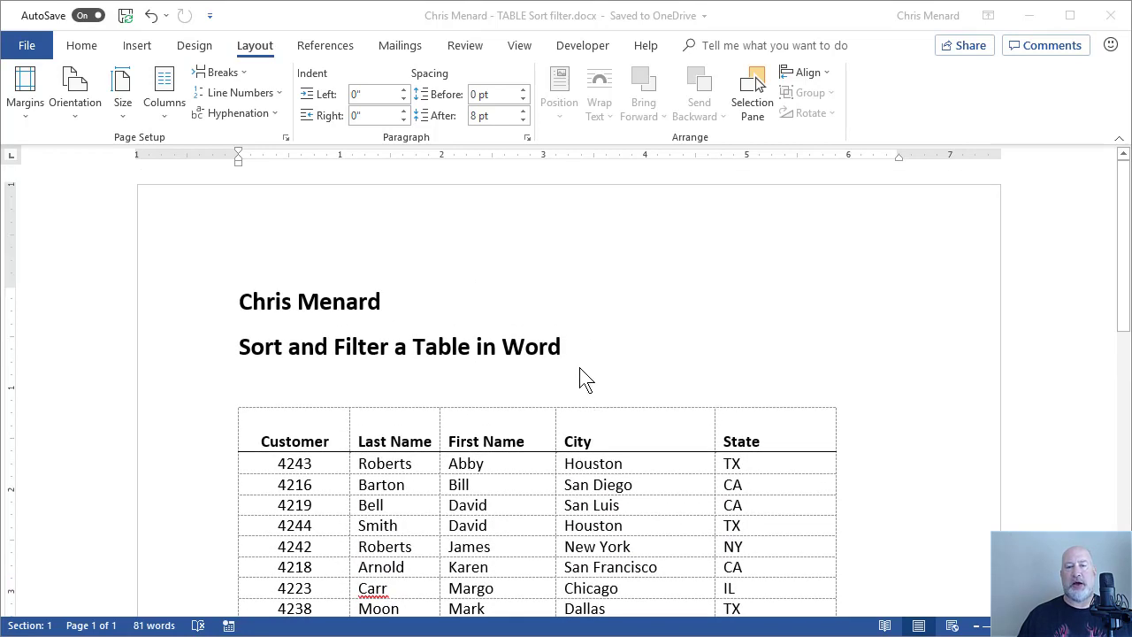
pyautogui.click(619, 450)
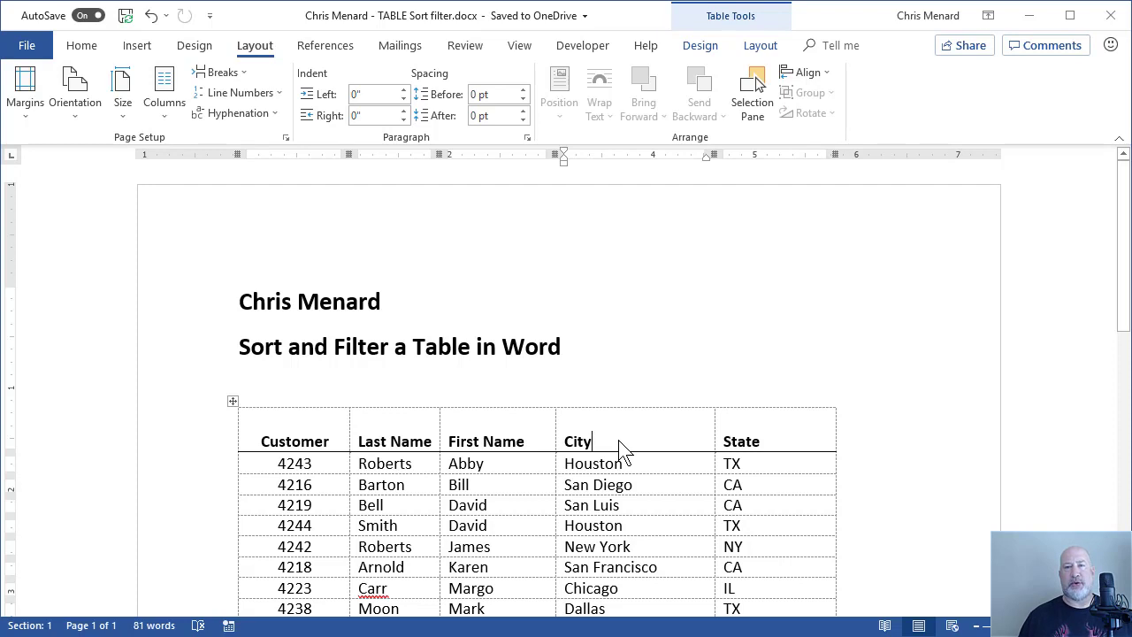
pyautogui.click(709, 46)
pyautogui.click(763, 46)
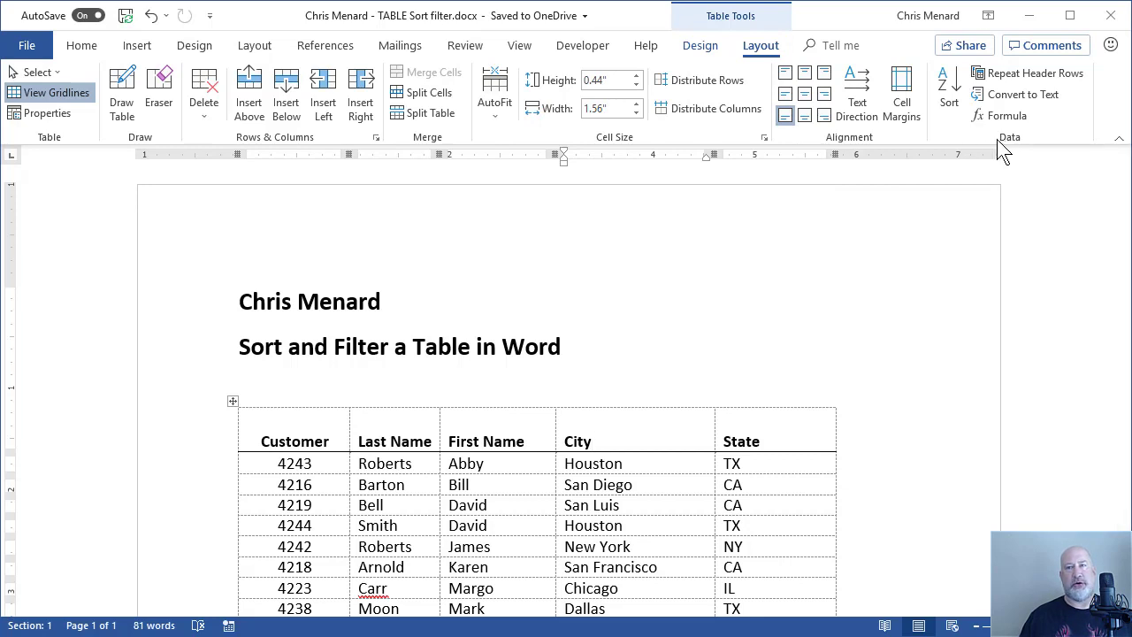
pyautogui.click(950, 105)
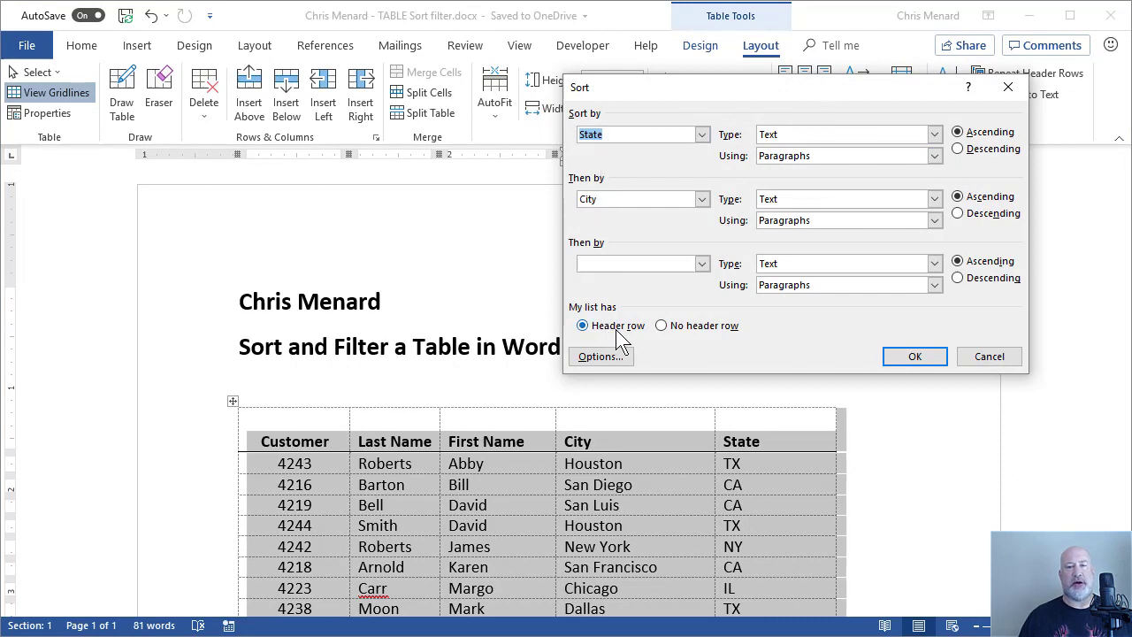
pyautogui.click(703, 137)
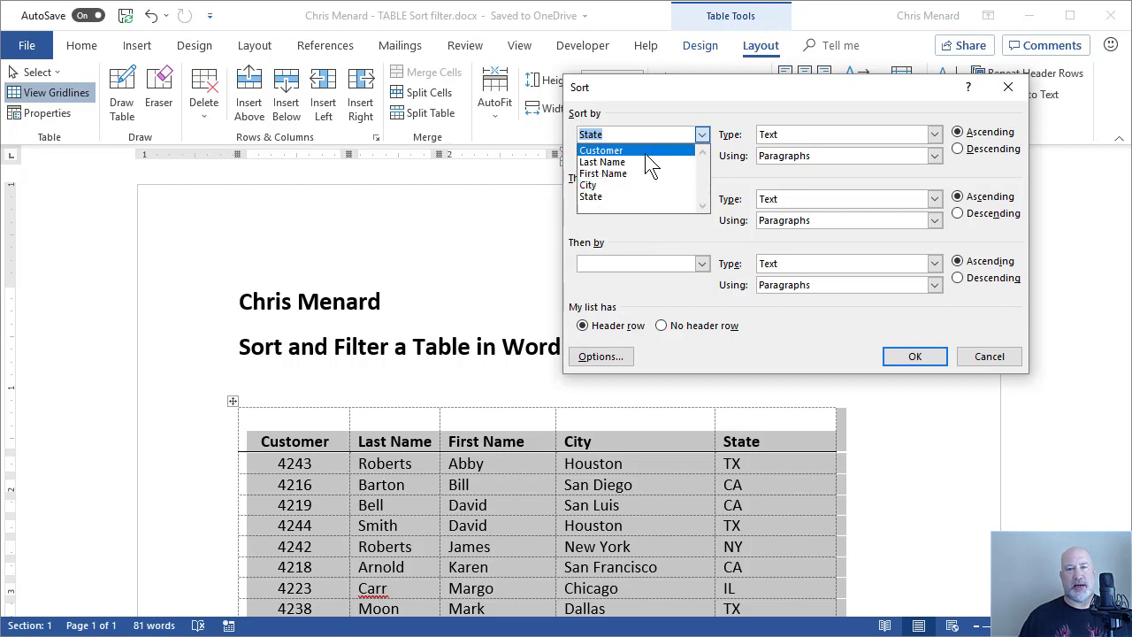
pyautogui.click(640, 193)
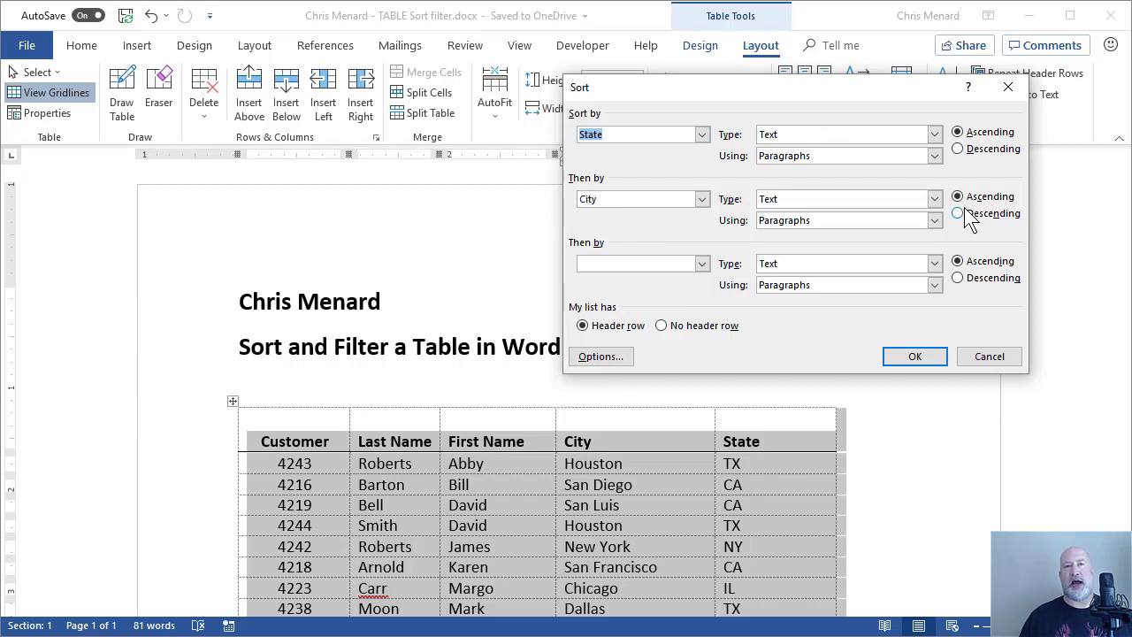
pyautogui.click(914, 358)
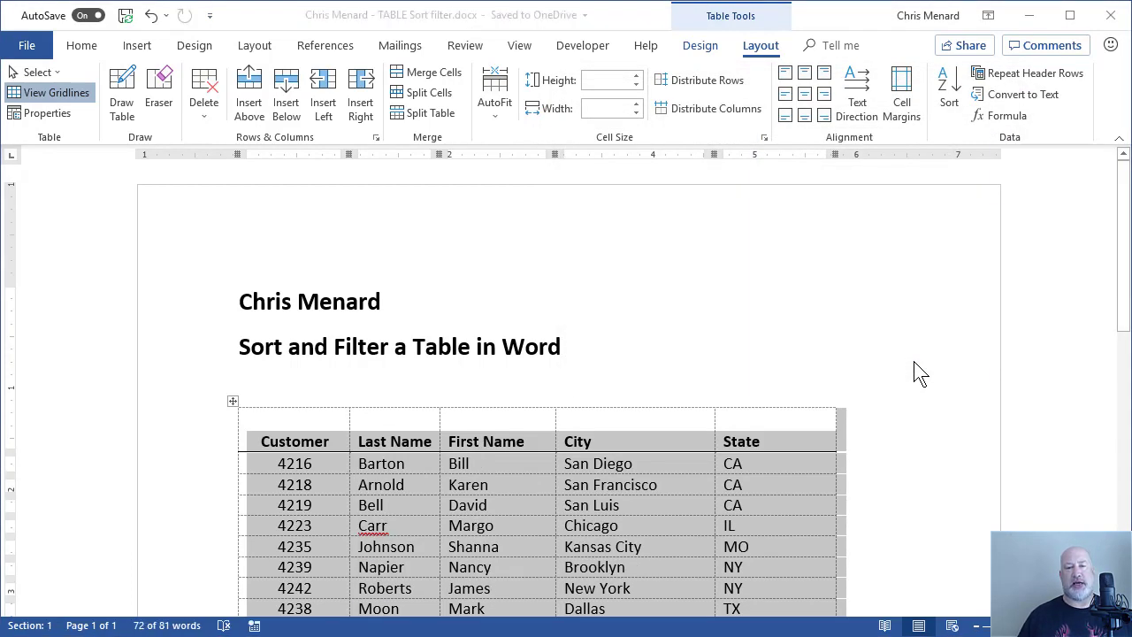
pyautogui.click(748, 375)
pyautogui.click(686, 469)
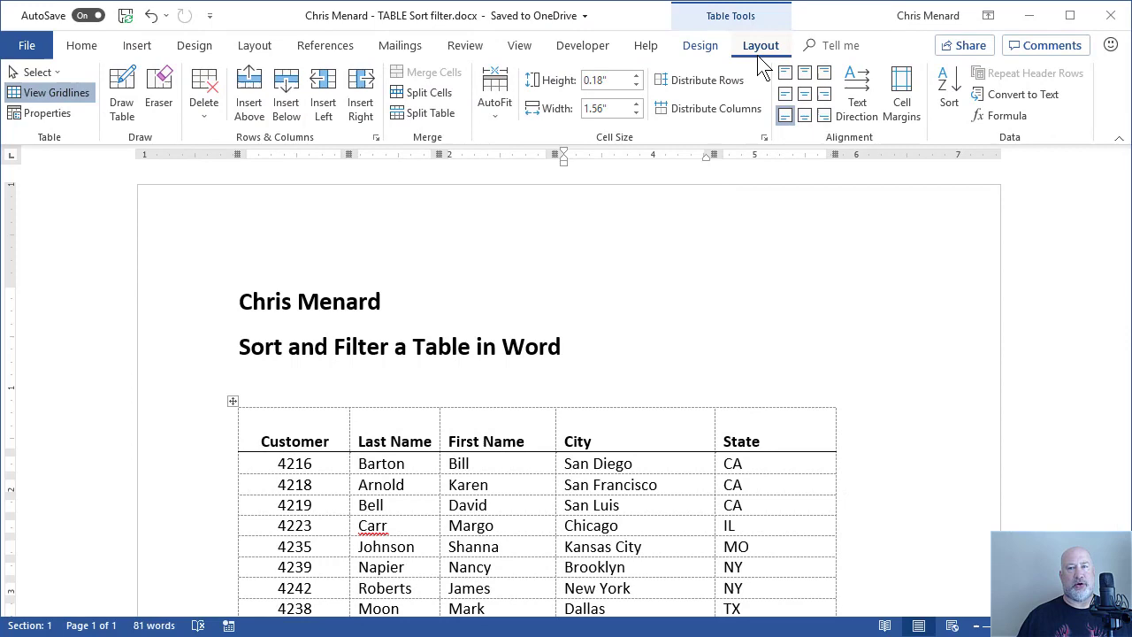
pyautogui.click(701, 47)
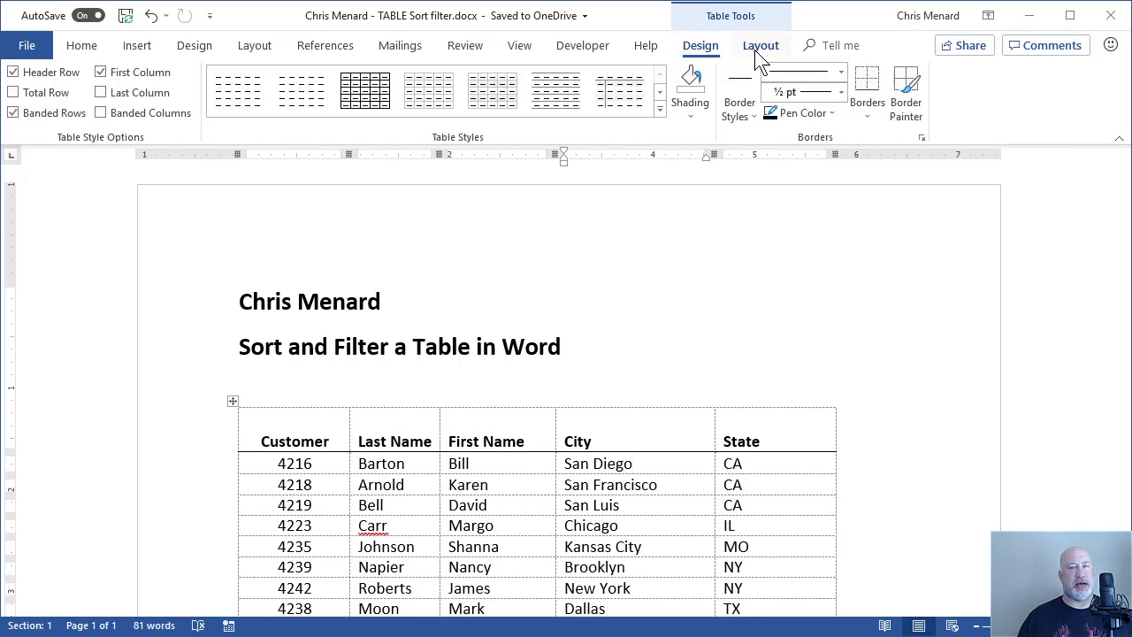
pyautogui.click(755, 50)
# - Place the insertion point in the empty paragraph below the customer table
pyautogui.scroll(-3, 652, 233)
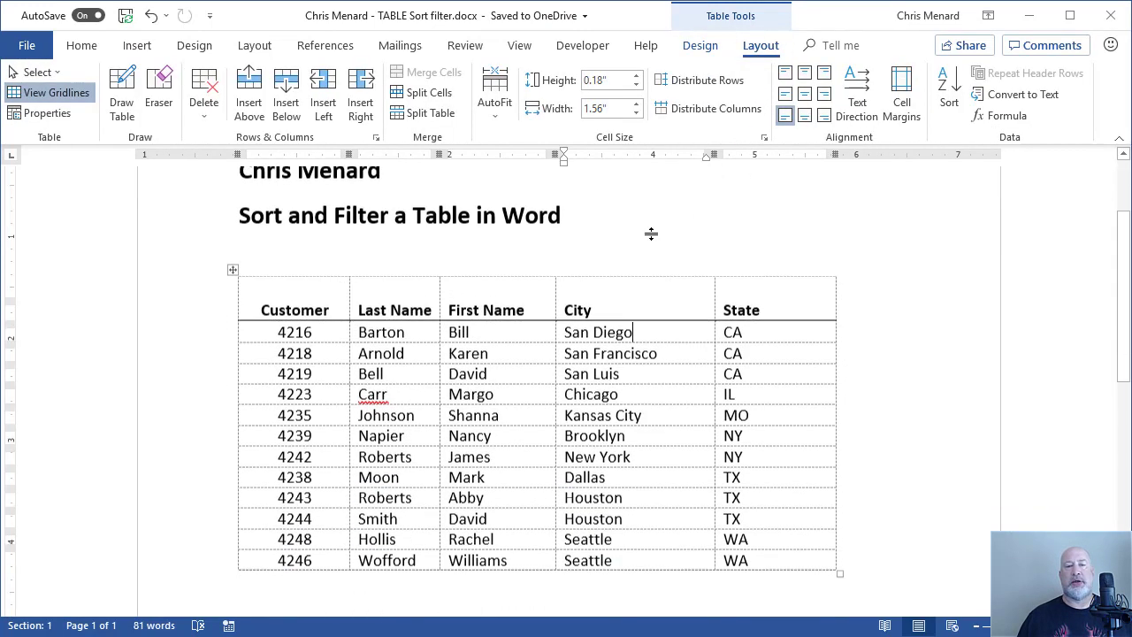
pyautogui.scroll(-3, 399, 429)
pyautogui.click(268, 448)
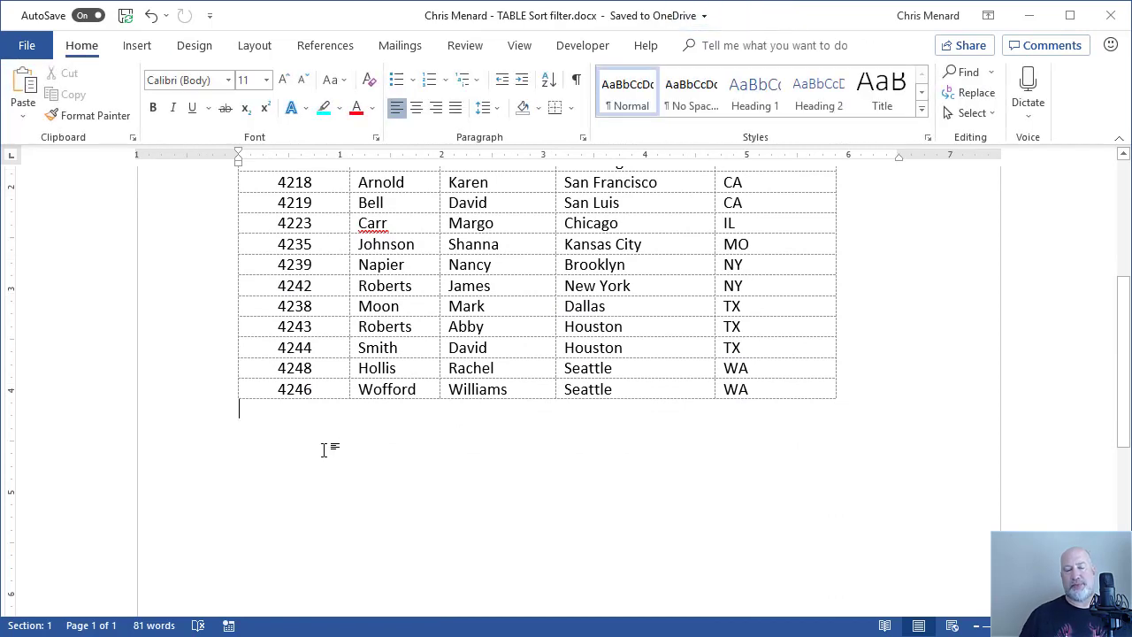
# - Switch to the data.xlsx workbook in Excel and cancel the pending copy of its data range
pyautogui.press('Return')
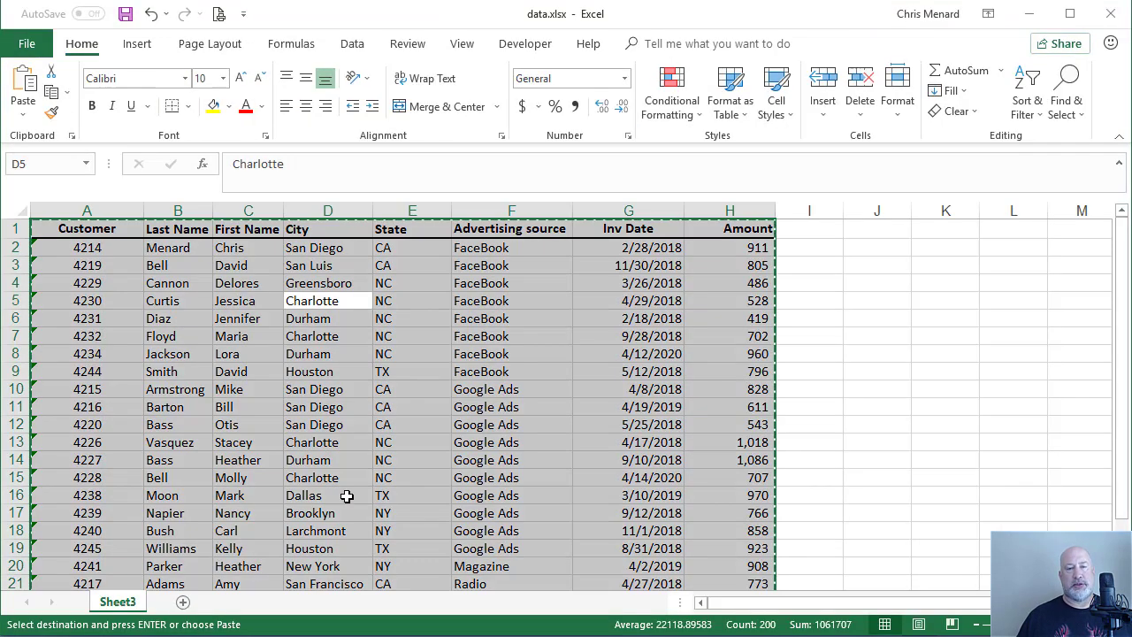
pyautogui.click(349, 482)
pyautogui.press('Escape')
pyautogui.click(351, 336)
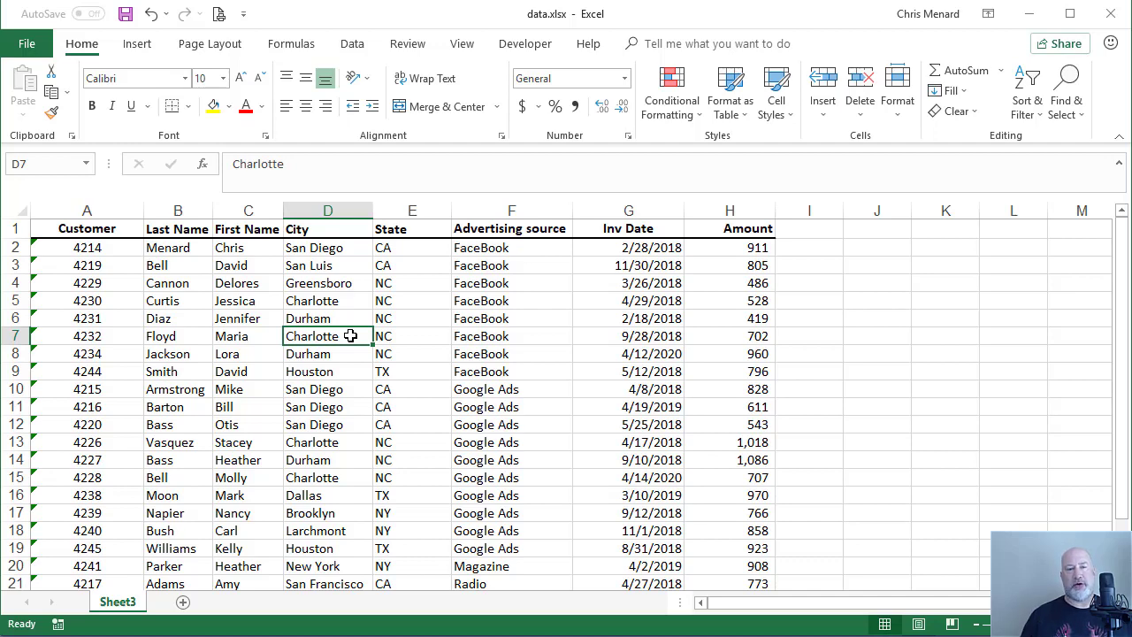
# - Copy the entire data range A1:H25 on Sheet3, including its header row
pyautogui.scroll(-3, 351, 336)
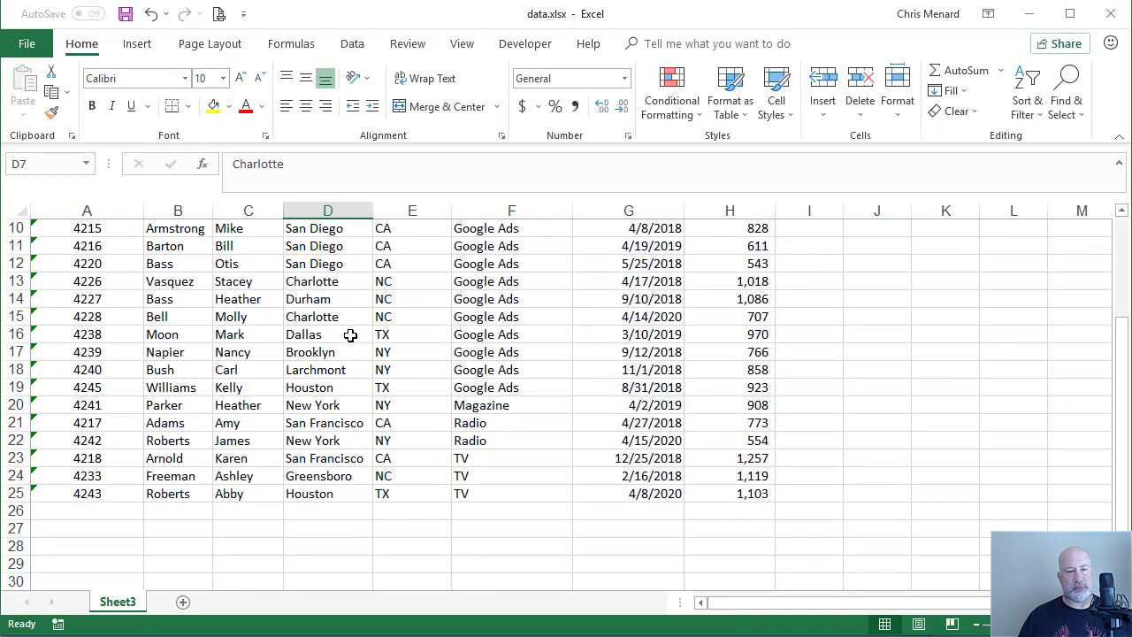
pyautogui.scroll(3, 351, 336)
pyautogui.click(311, 302)
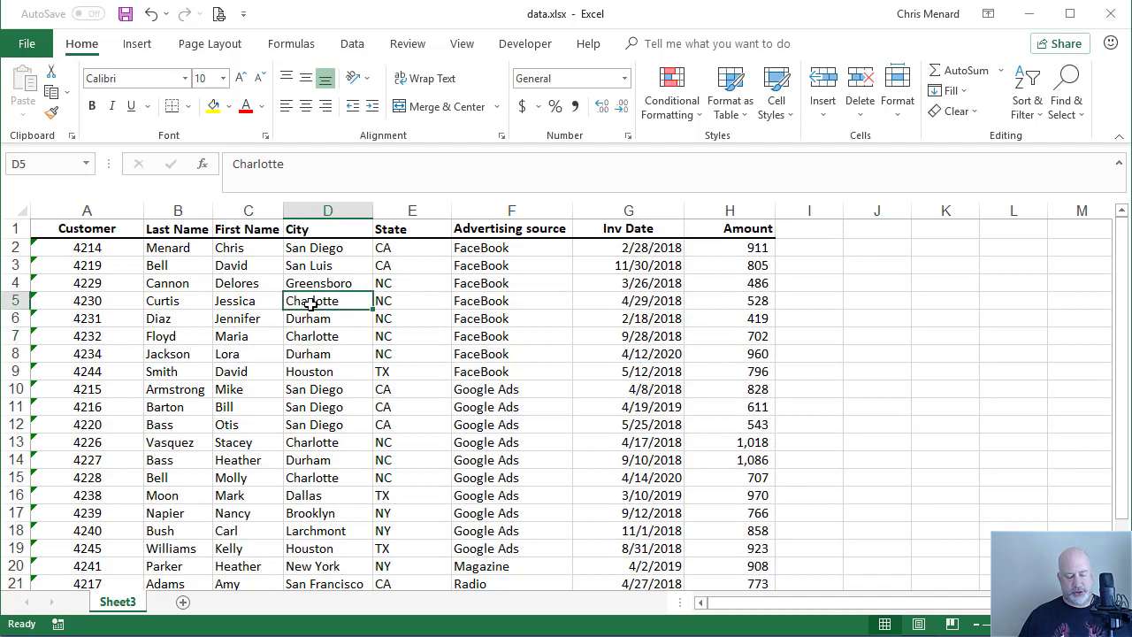
pyautogui.hotkey('ctrl', 'a')
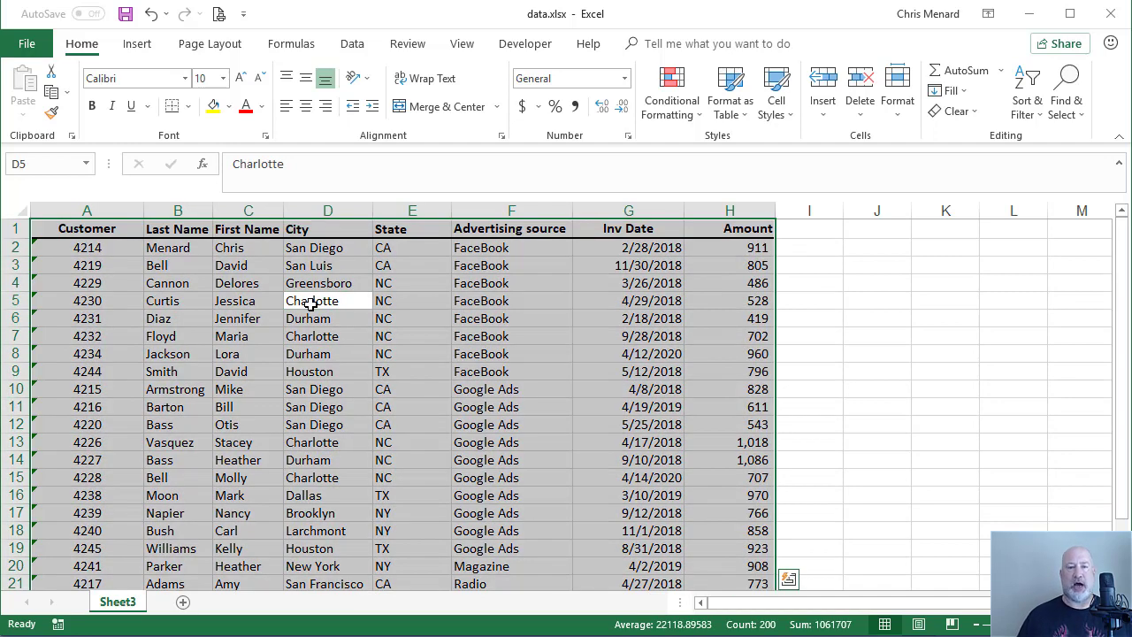
pyautogui.rightClick(322, 264)
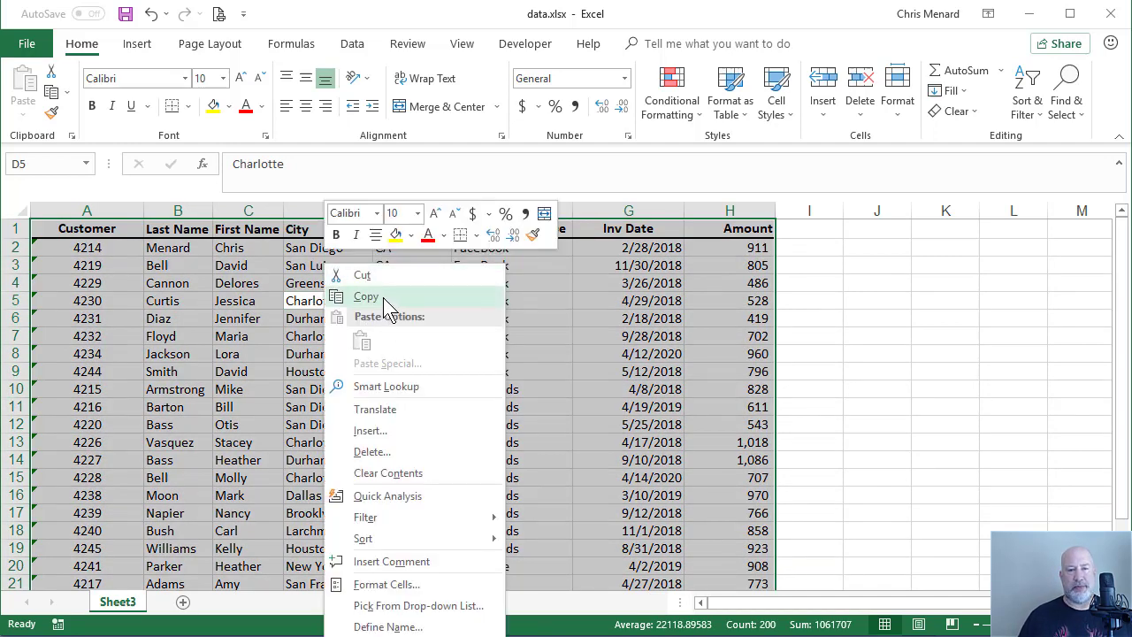
pyautogui.click(386, 297)
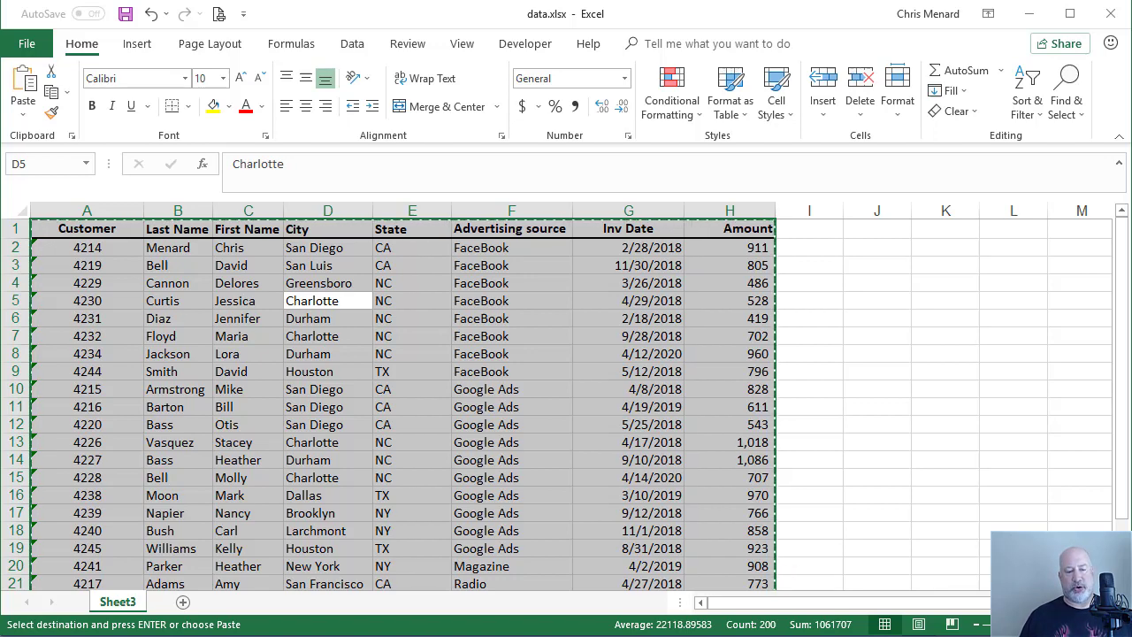
# - Switch back to the Word document, insert a Next Page section break below the table, and set the new section to Landscape
pyautogui.hotkey('alt', 'Tab')
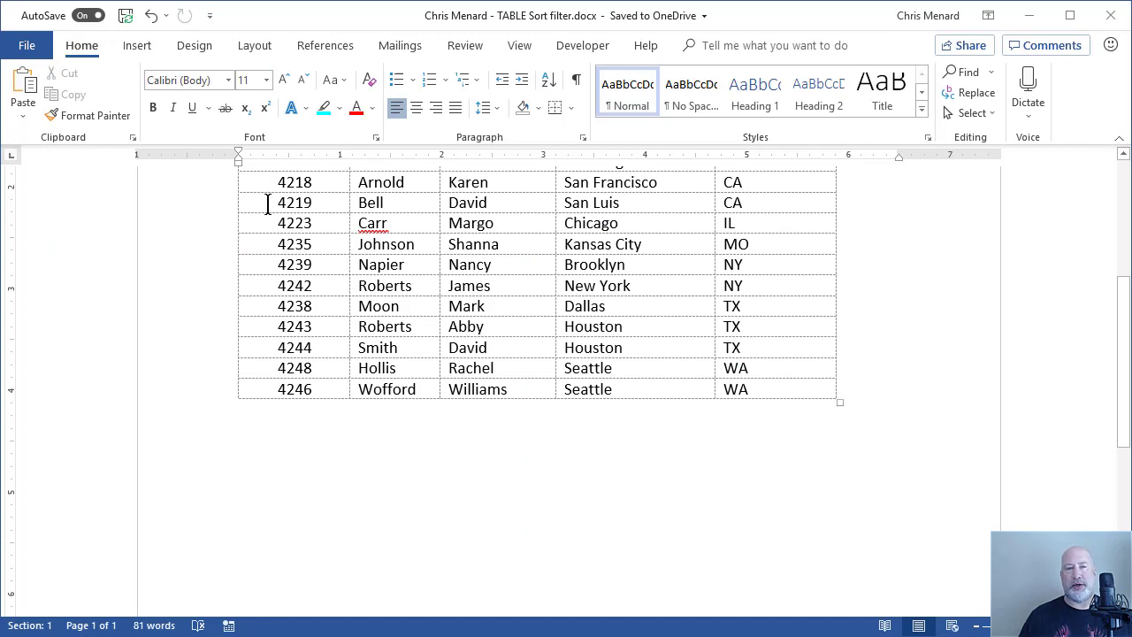
pyautogui.click(255, 47)
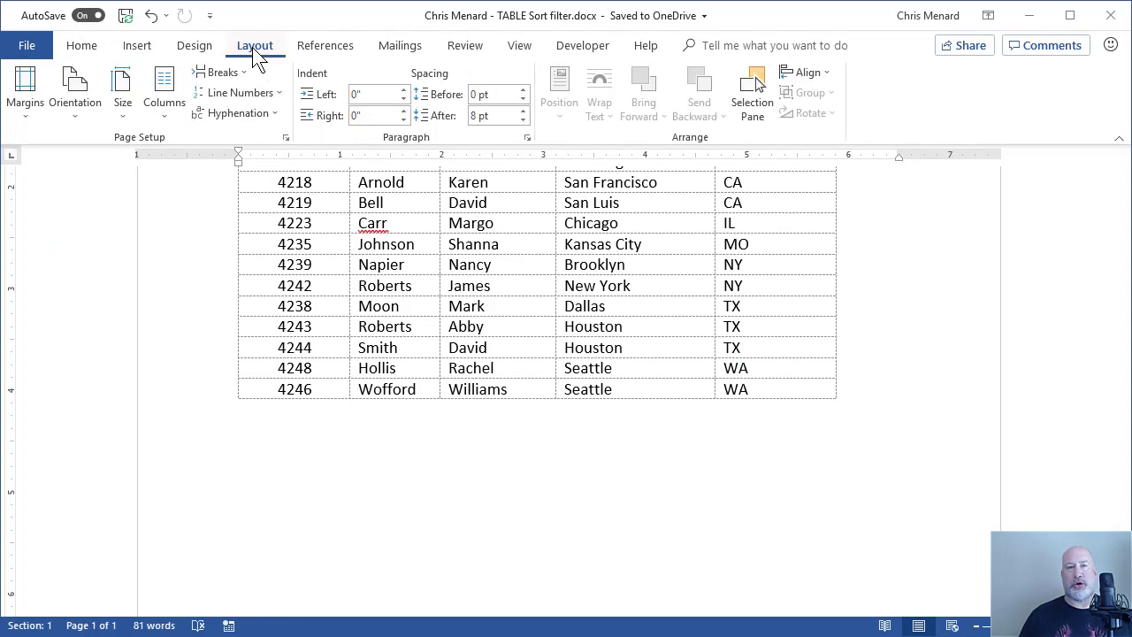
pyautogui.click(235, 76)
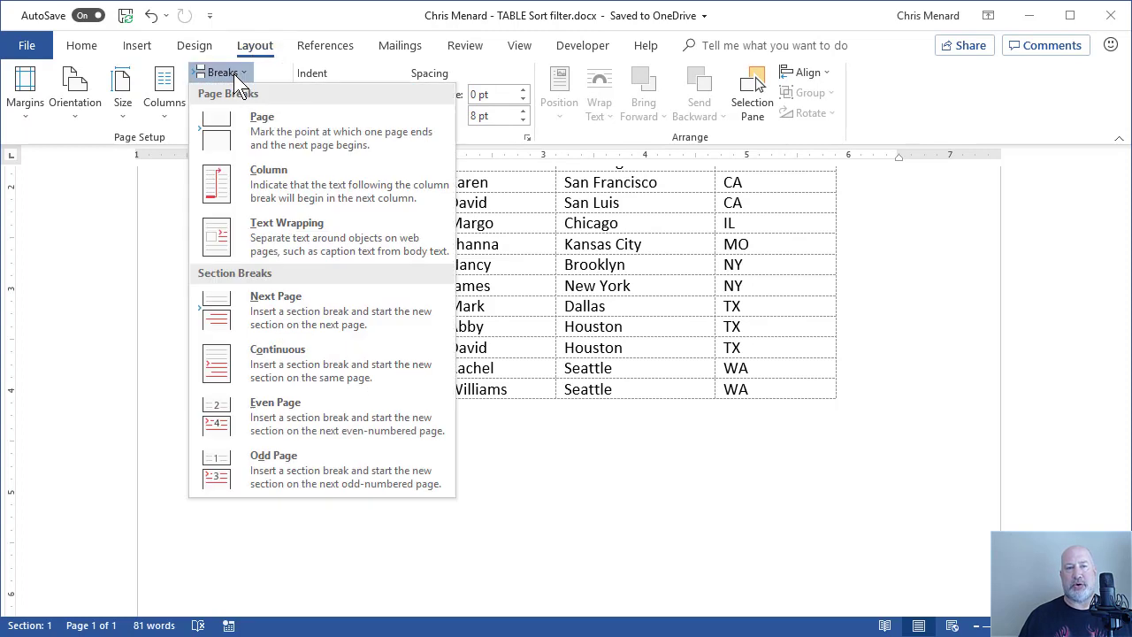
pyautogui.click(285, 299)
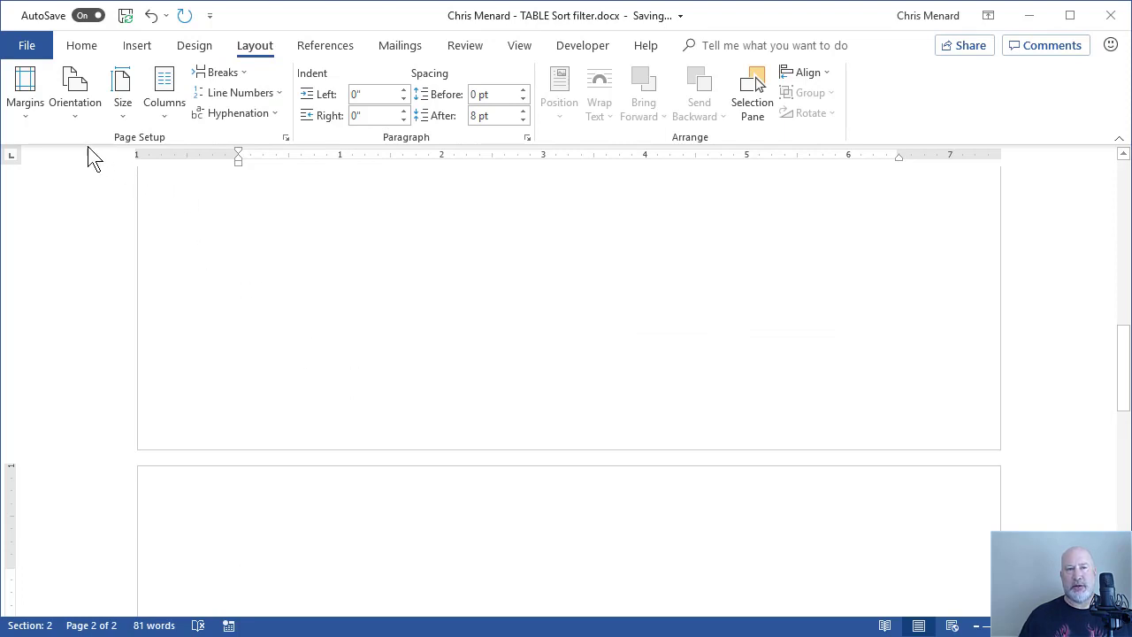
pyautogui.click(72, 113)
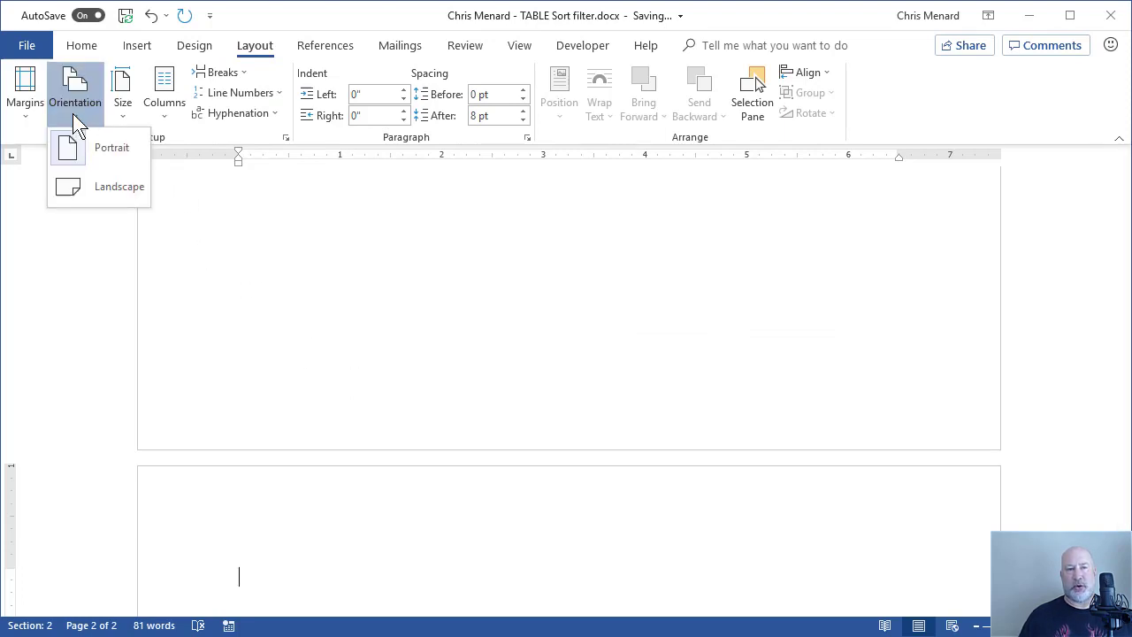
pyautogui.click(112, 186)
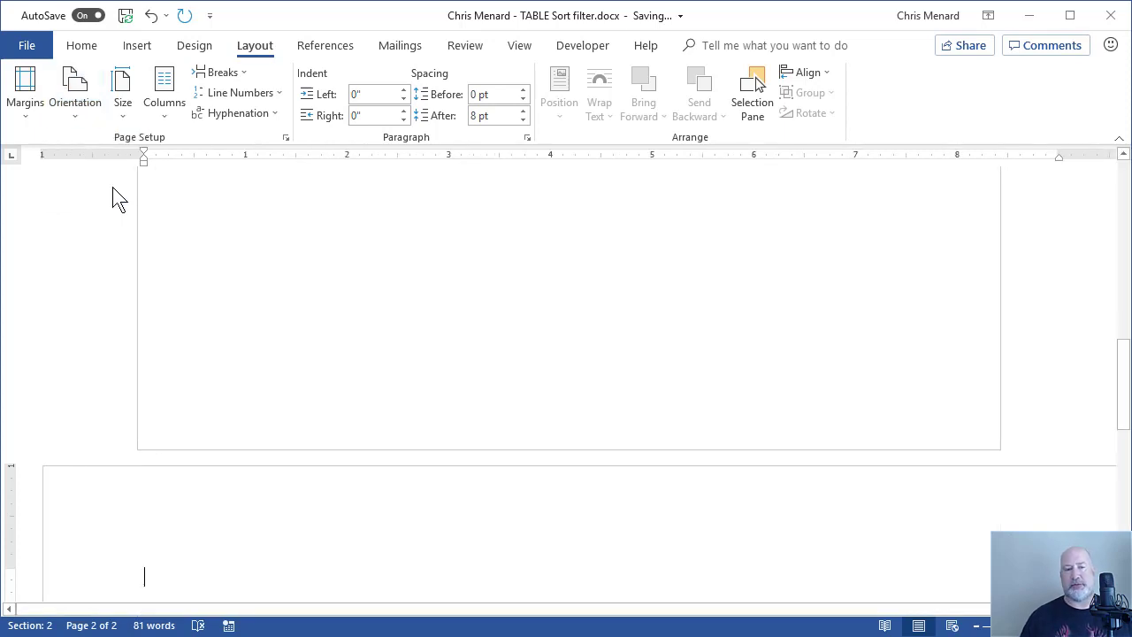
# - Enter the line "Table – Filter" on the new landscape page and start a new paragraph below it
pyautogui.scroll(-3, 142, 195)
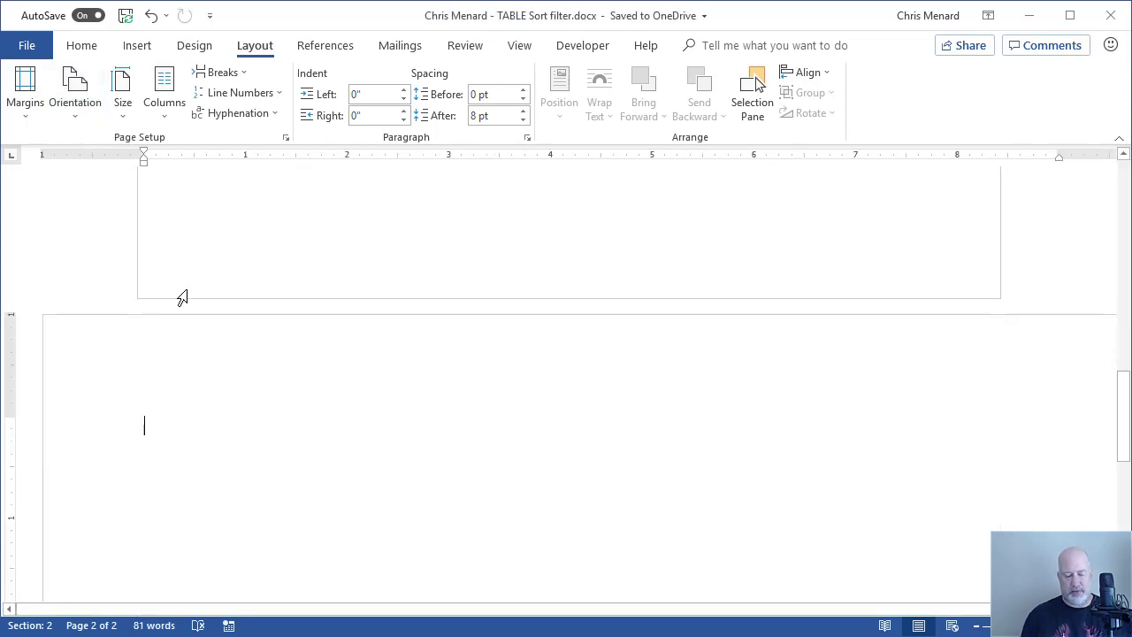
pyautogui.write('Table - F')
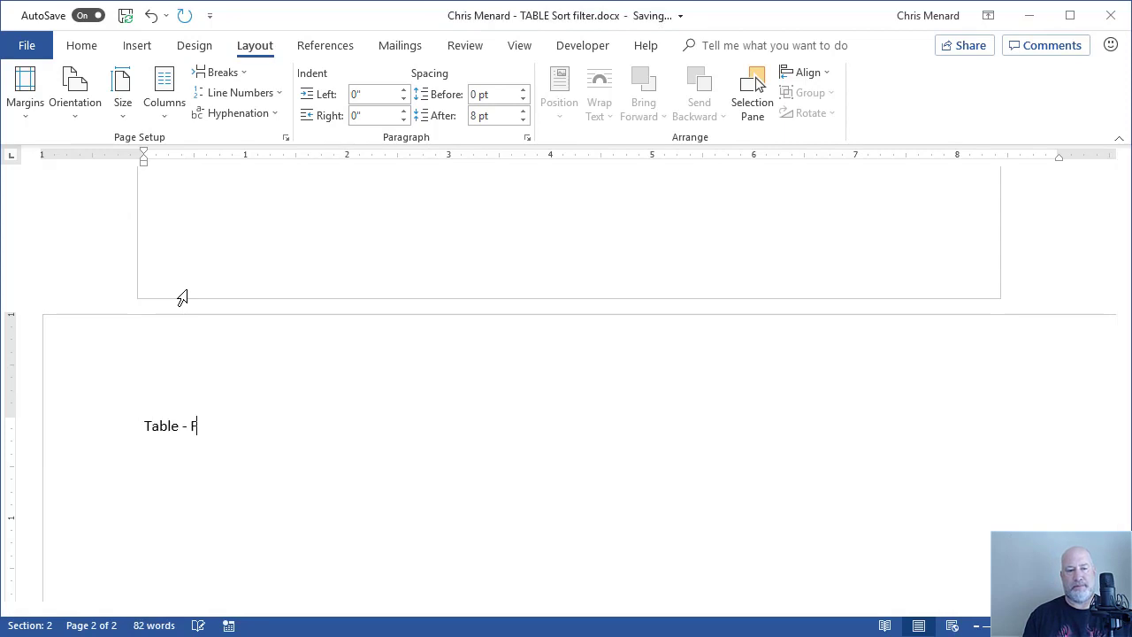
pyautogui.write('ilter')
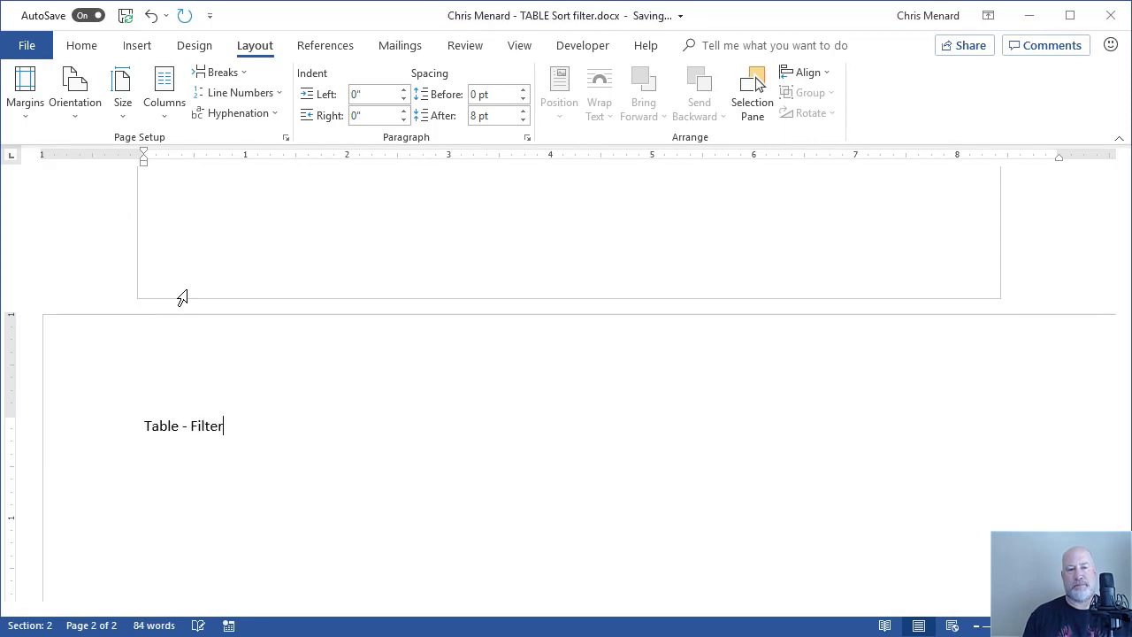
pyautogui.press('Return')
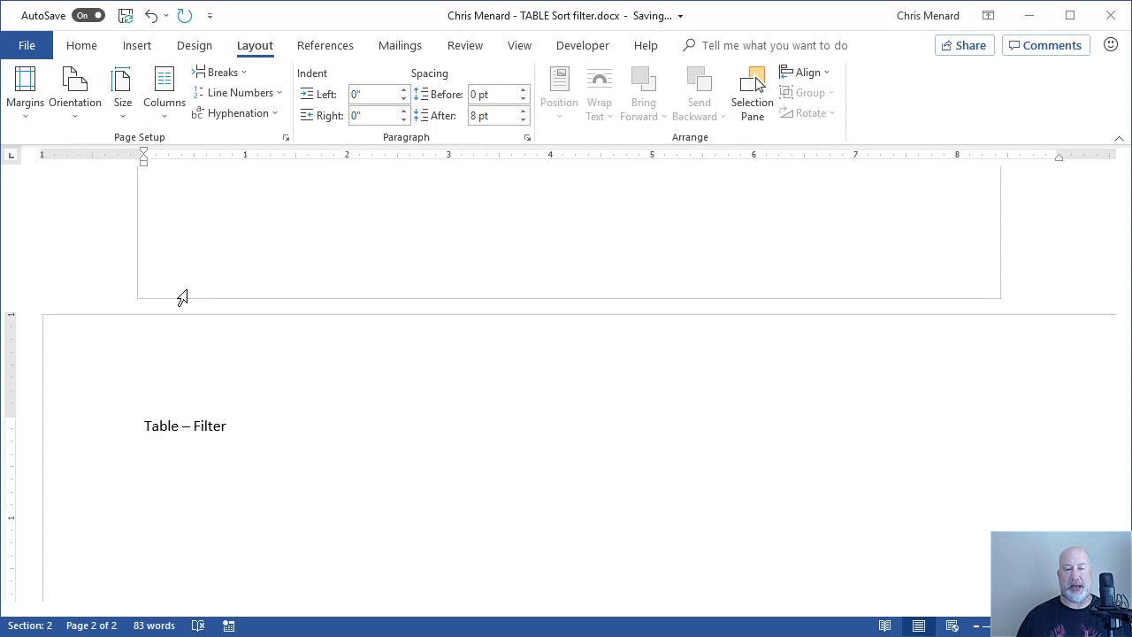
# - Paste the copied Excel range below the "Table – Filter" line using Link & Keep Source Formatting
pyautogui.scroll(-3, 159, 433)
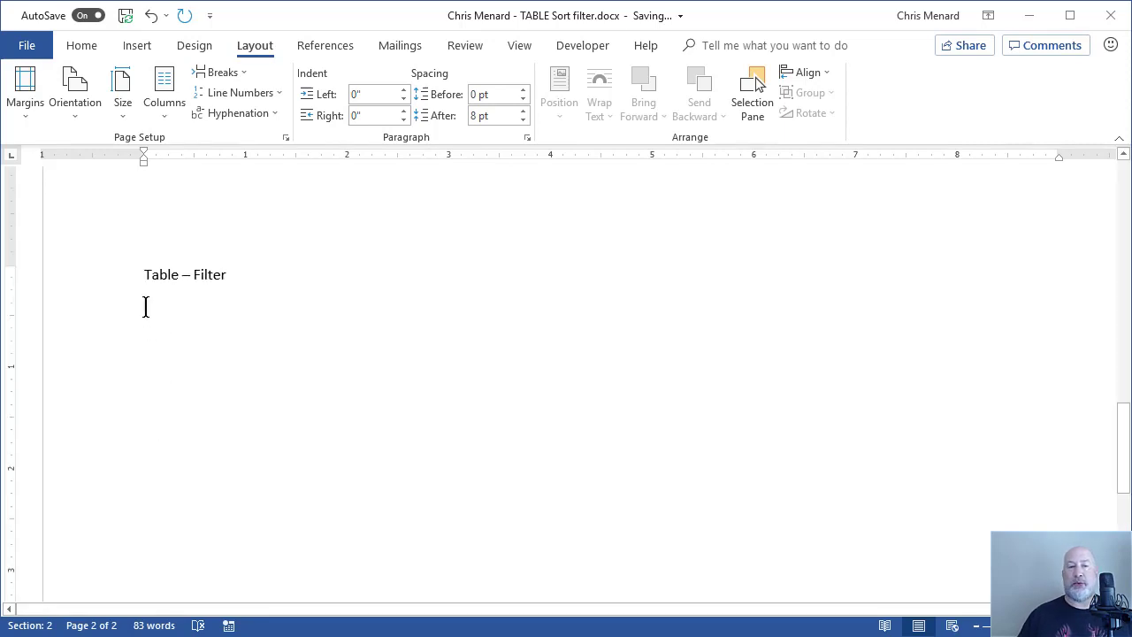
pyautogui.rightClick(146, 306)
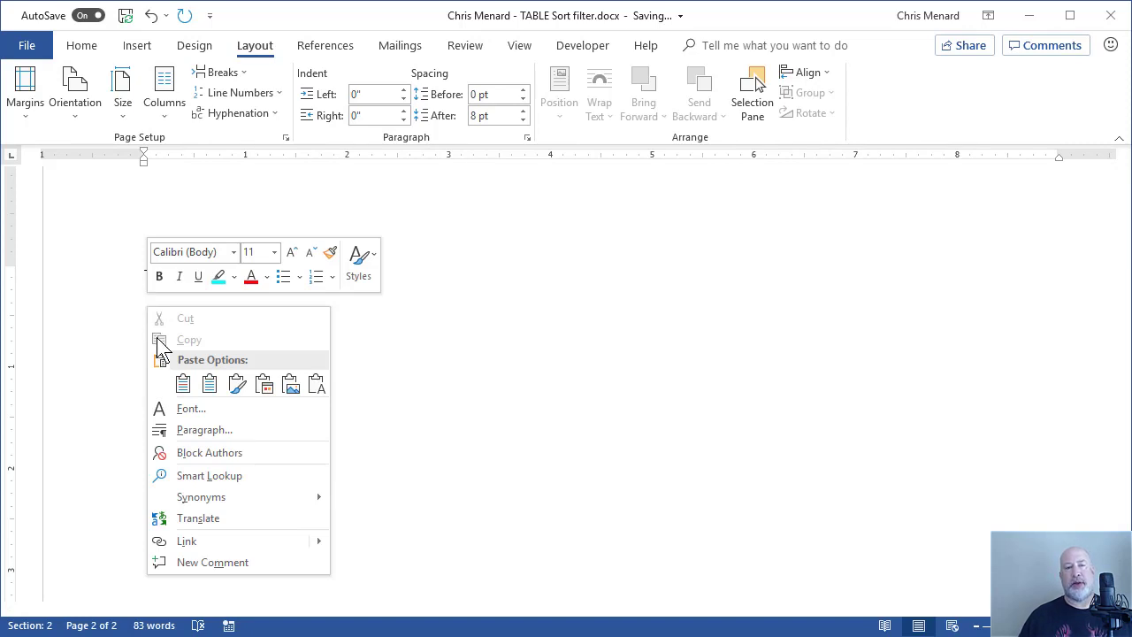
pyautogui.click(233, 390)
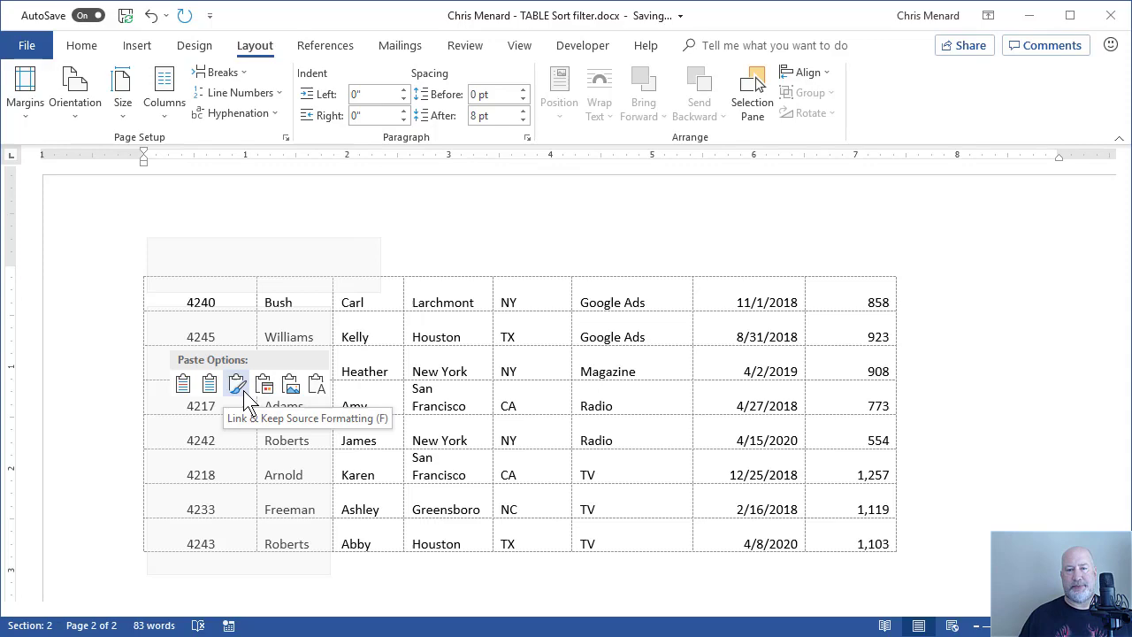
pyautogui.click(237, 386)
# - Compare the pasted linked table under "Table – Filter" with the unlinked customer table on the first page
pyautogui.scroll(10, 558, 382)
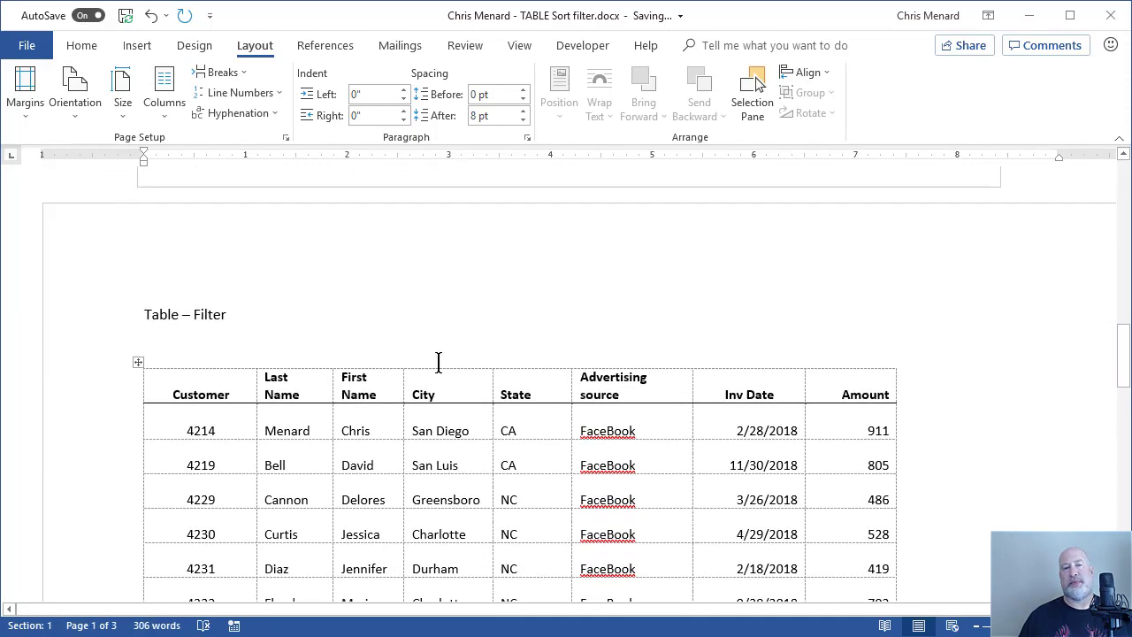
pyautogui.scroll(-3, 309, 362)
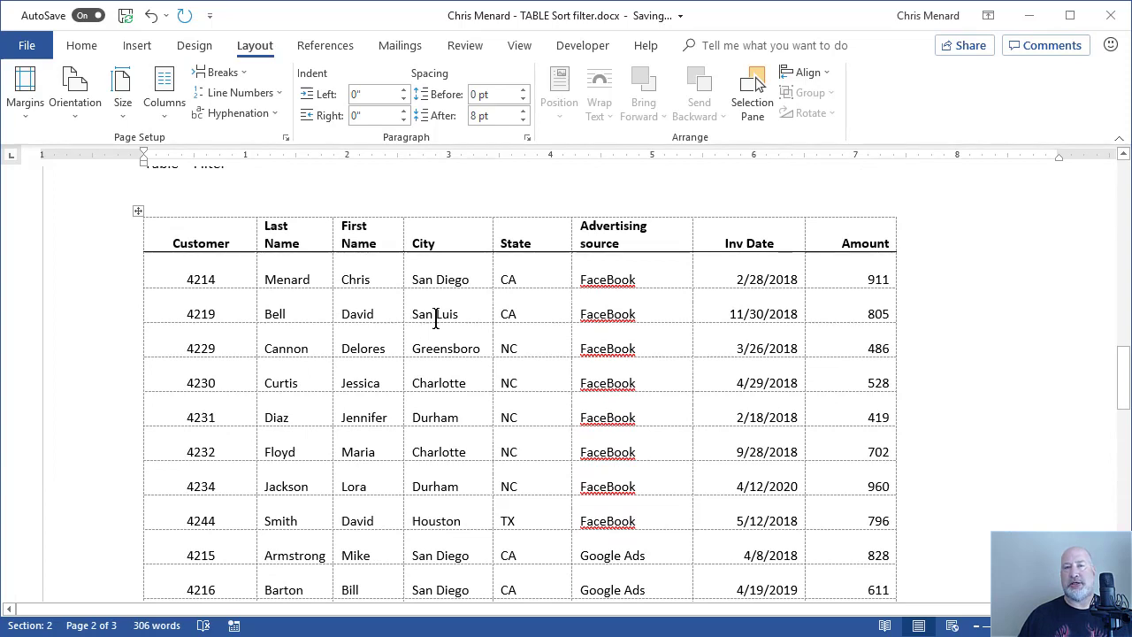
pyautogui.click(376, 279)
pyautogui.press('alt+KP_5')
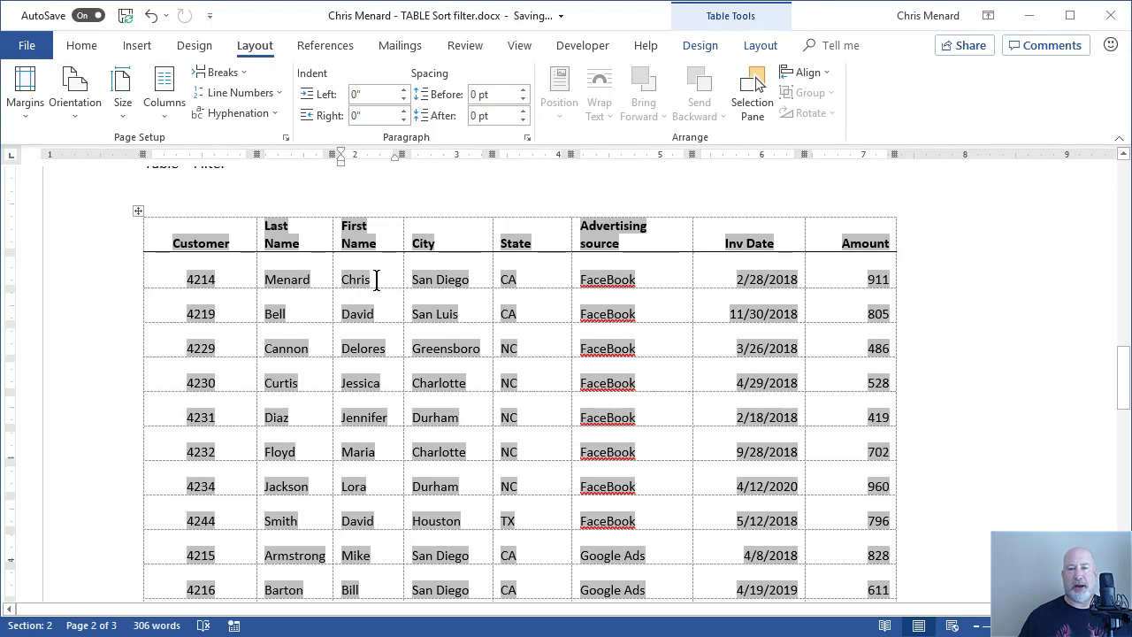
pyautogui.scroll(6, 392, 278)
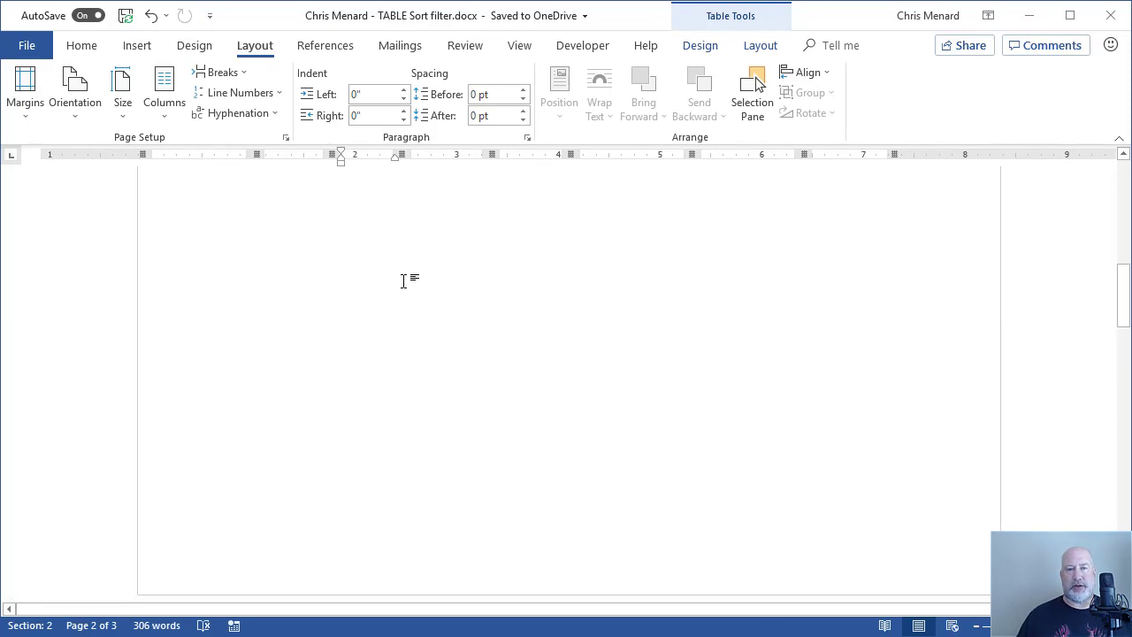
pyautogui.scroll(6, 402, 281)
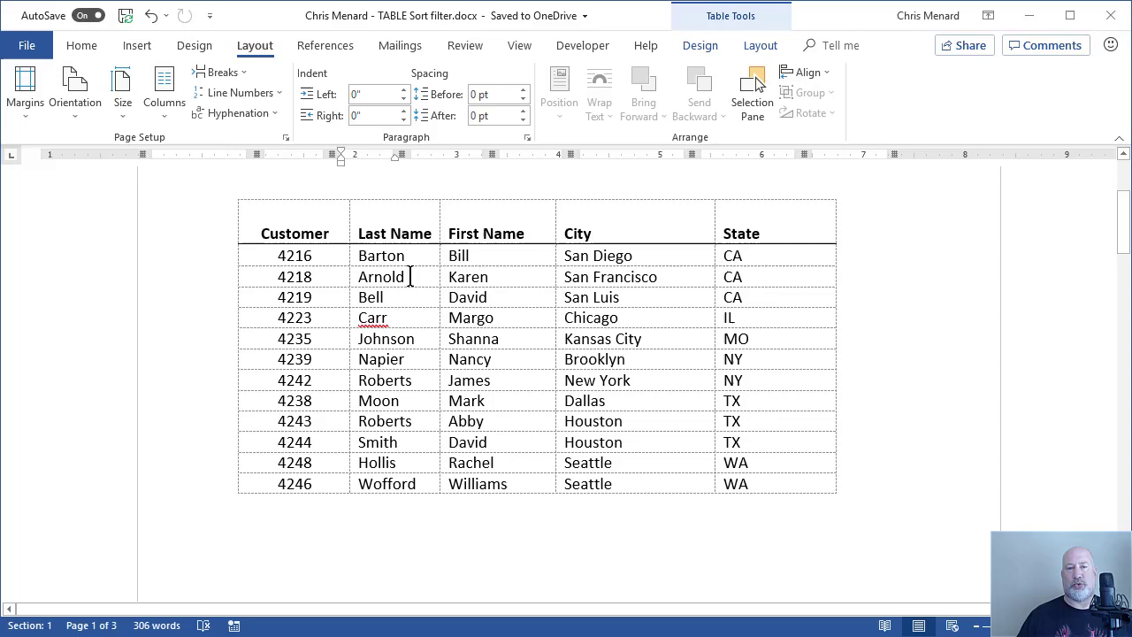
pyautogui.click(479, 277)
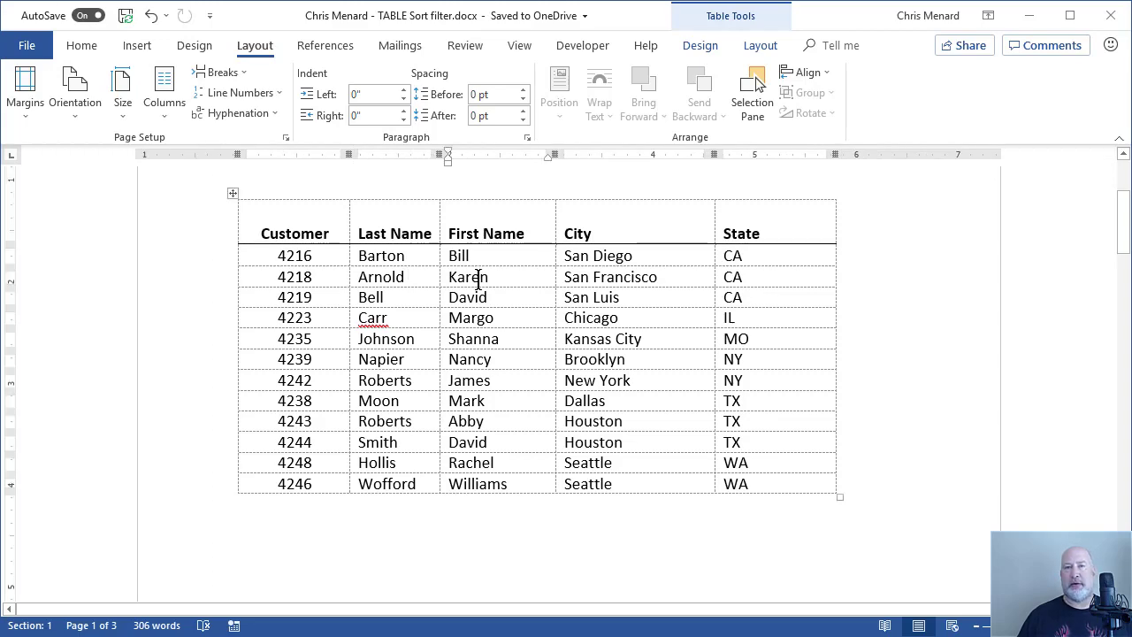
pyautogui.scroll(-12, 478, 277)
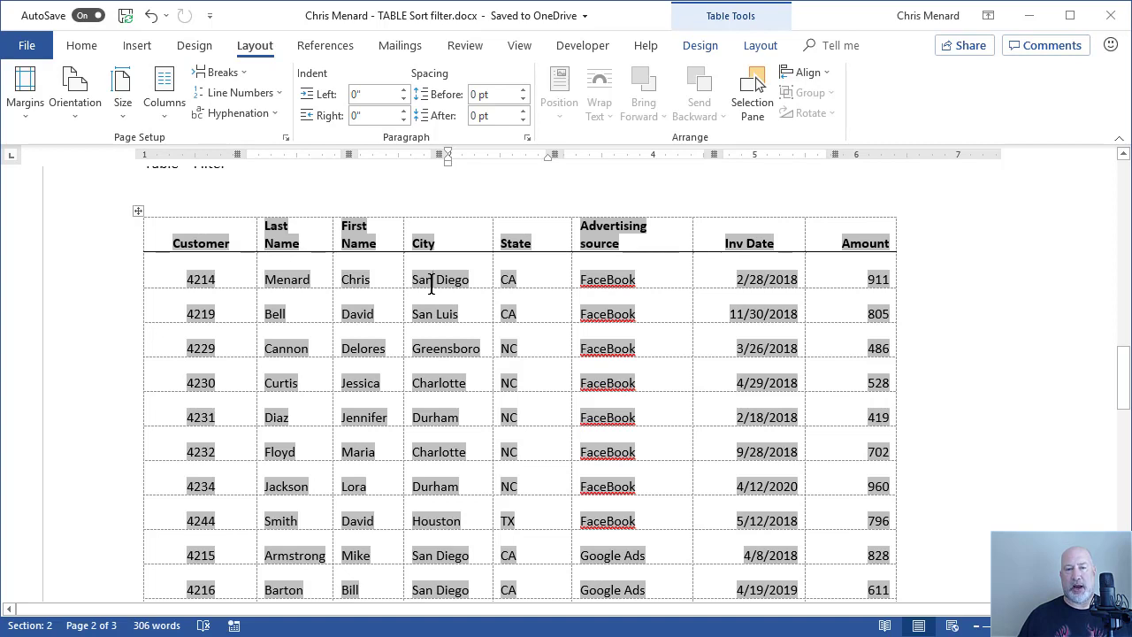
# - Open the source workbook of the linked table on the landscape page through its Edit Link command
pyautogui.rightClick(432, 284)
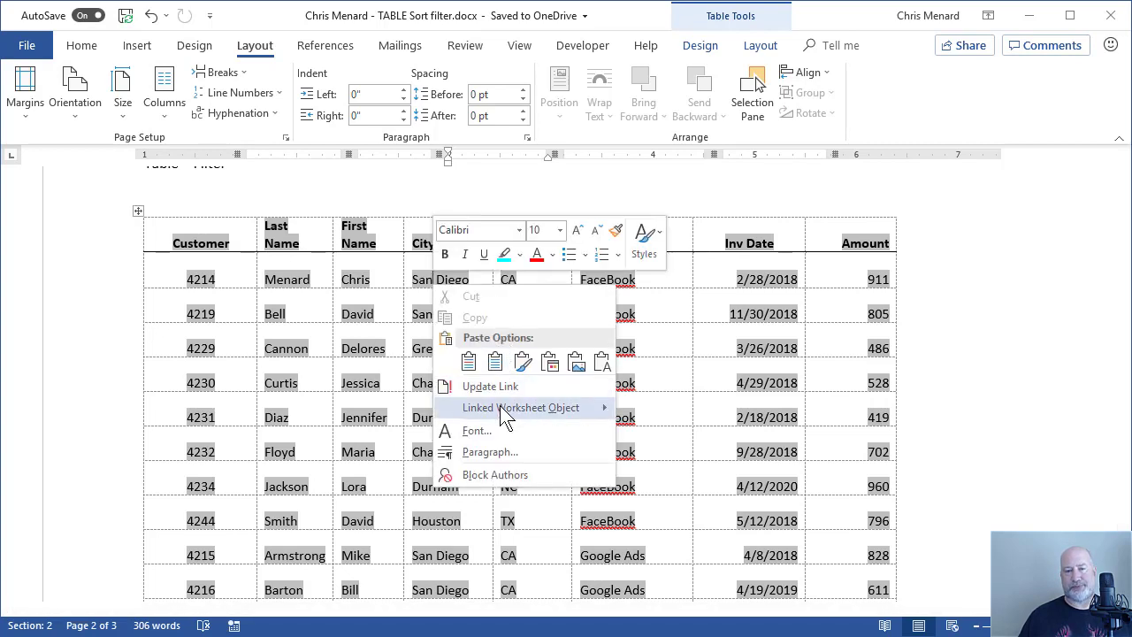
pyautogui.moveTo(502, 409)
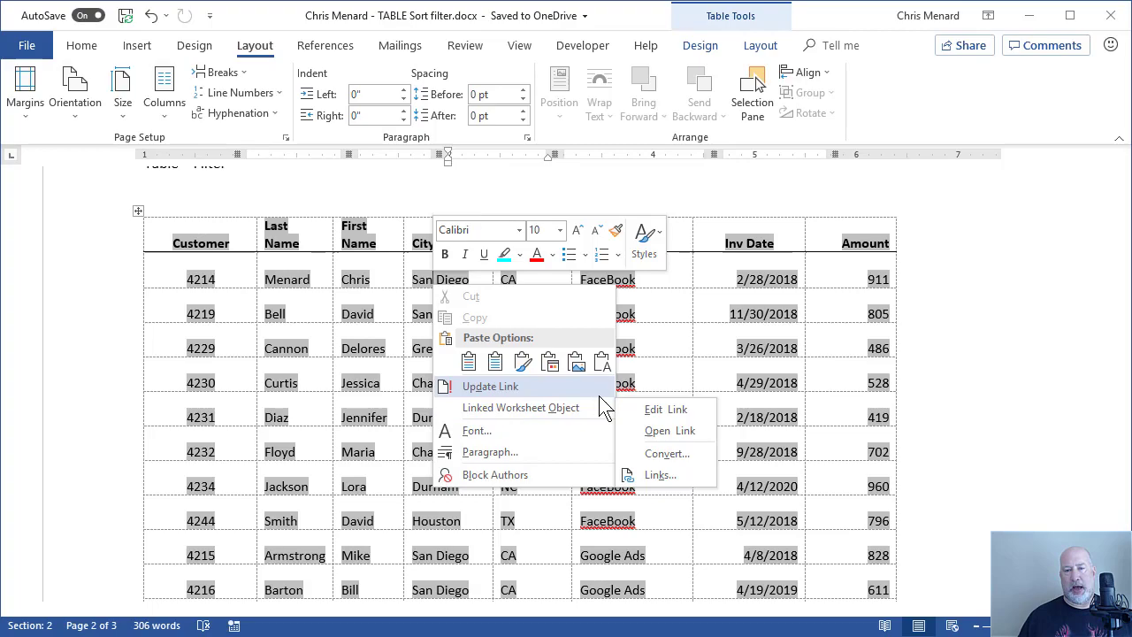
pyautogui.click(655, 412)
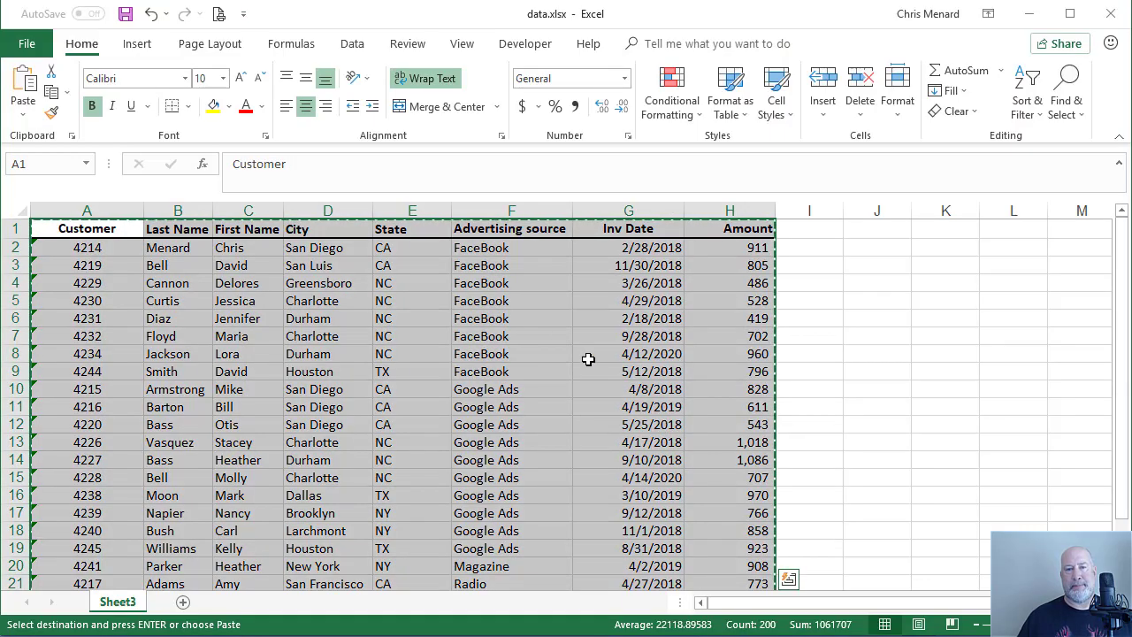
# - Turn on filtering for the header row of the Sheet3 data and clear the pending copy selection
pyautogui.click(353, 46)
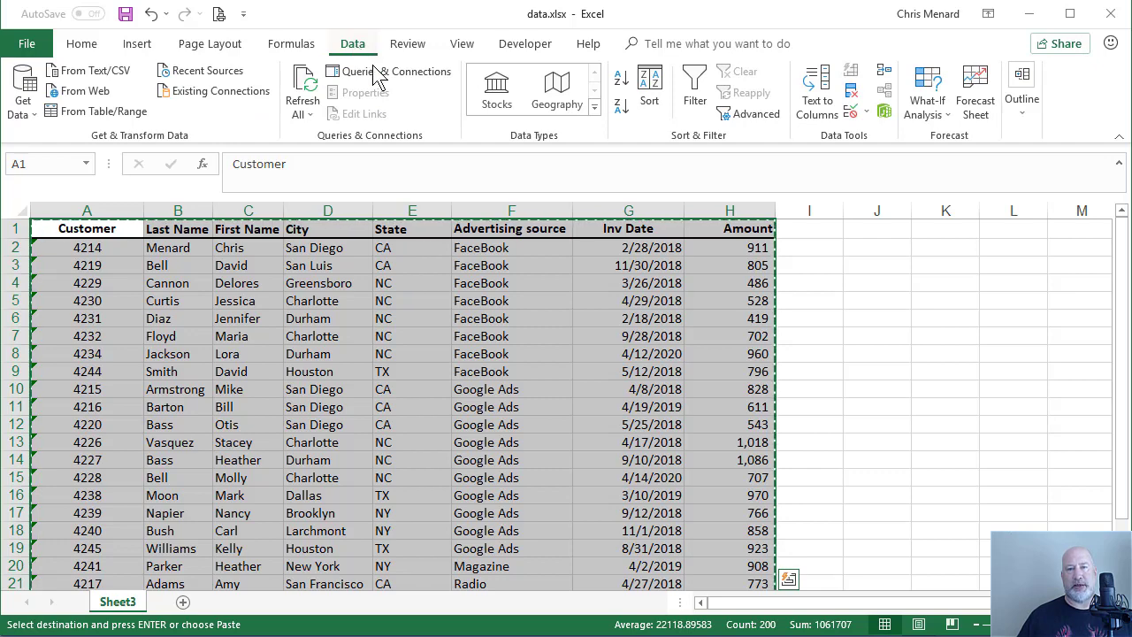
pyautogui.click(701, 104)
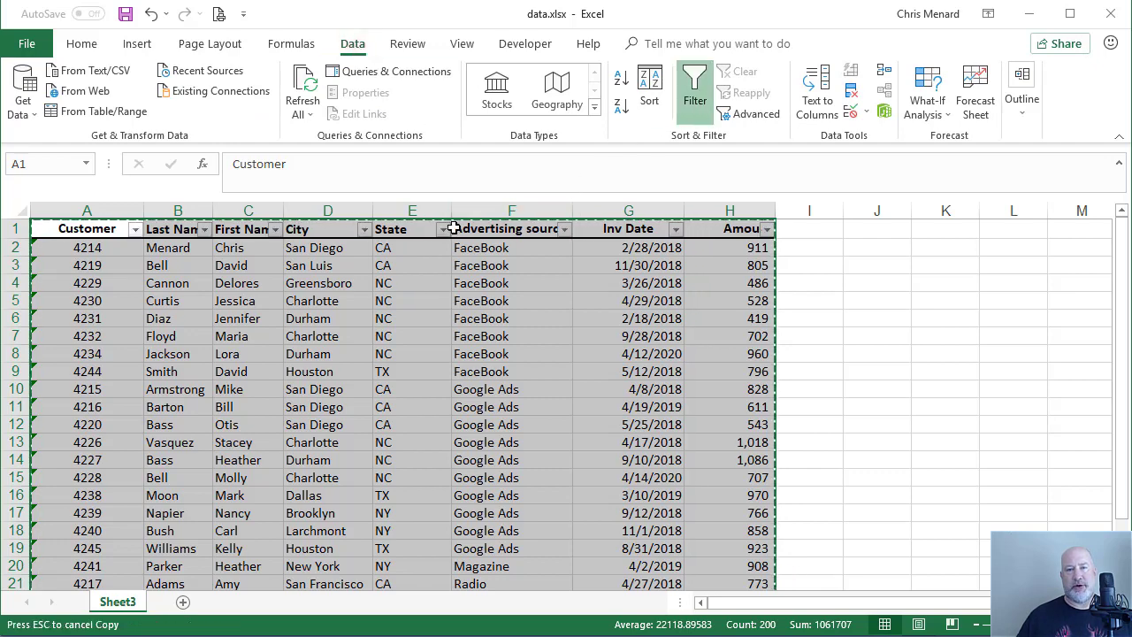
pyautogui.press('Escape')
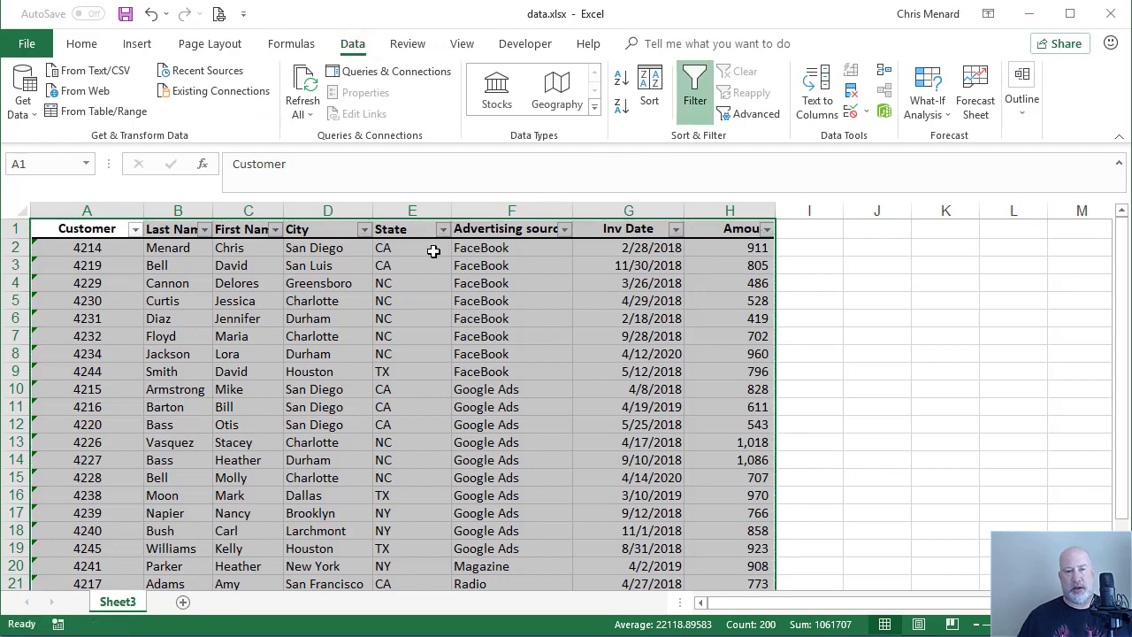
# - Filter the State column to show only CA and return to the linked table in Word
pyautogui.click(434, 251)
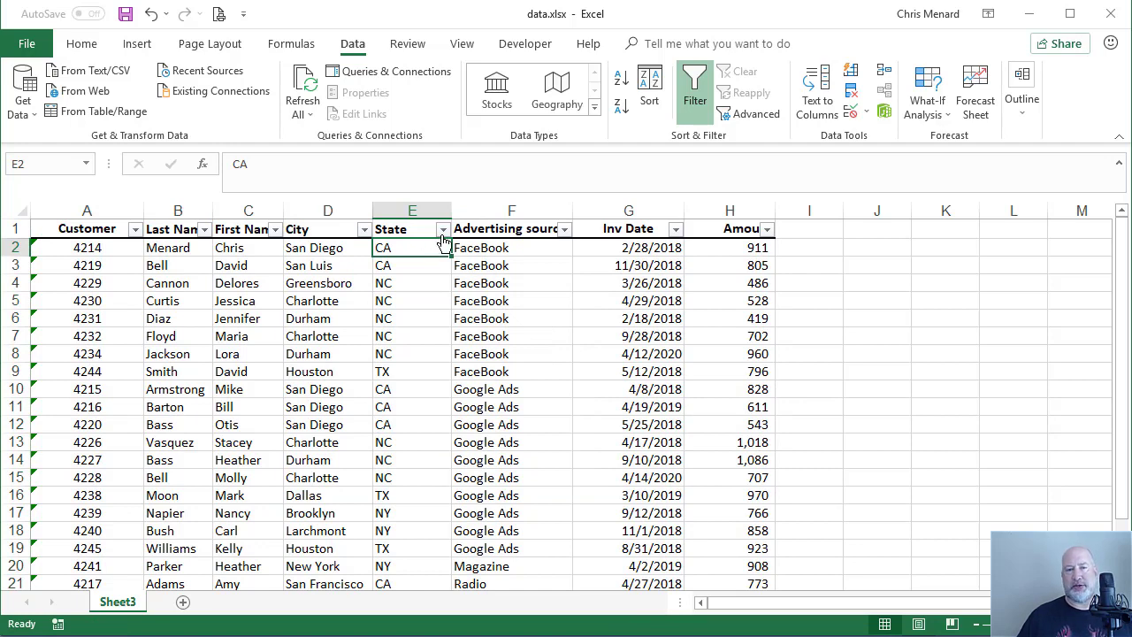
pyautogui.click(443, 230)
pyautogui.click(266, 402)
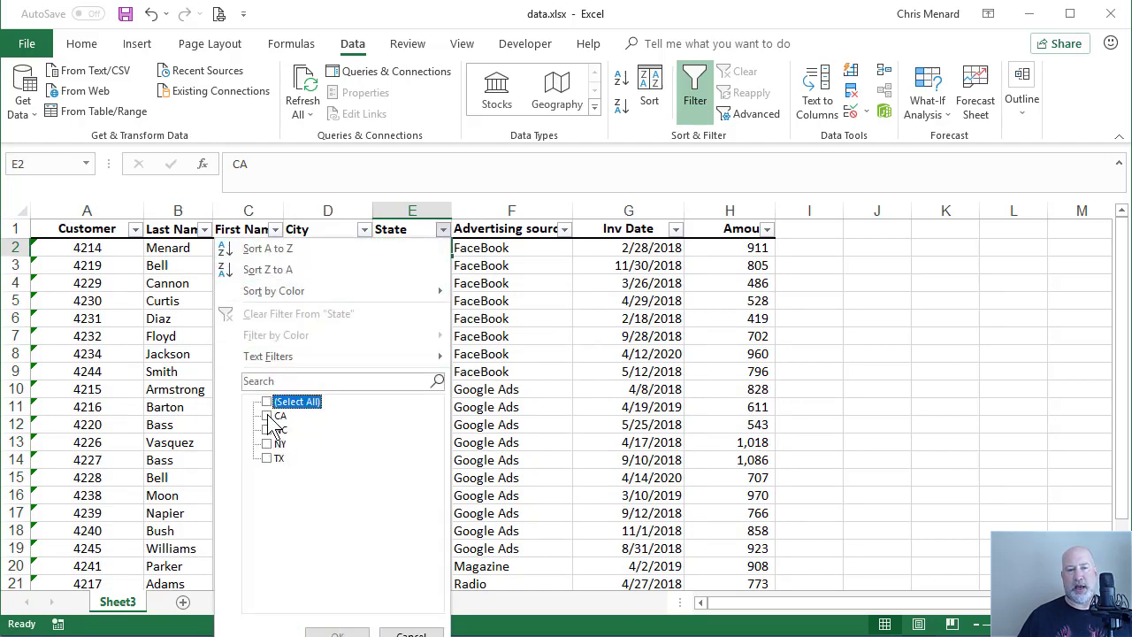
pyautogui.click(268, 416)
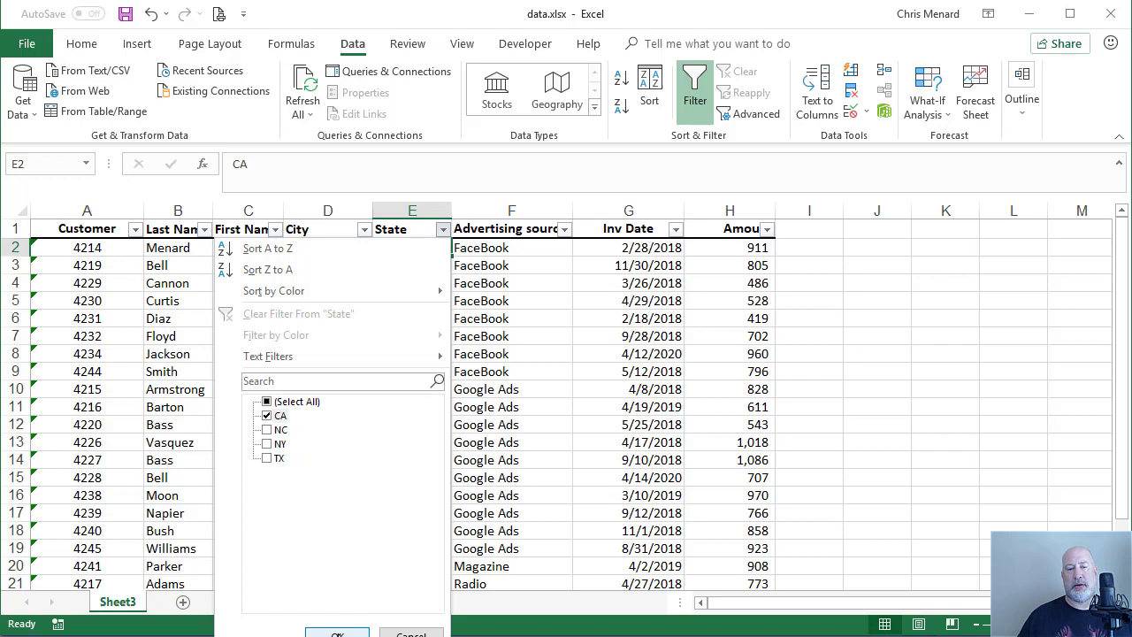
pyautogui.click(337, 635)
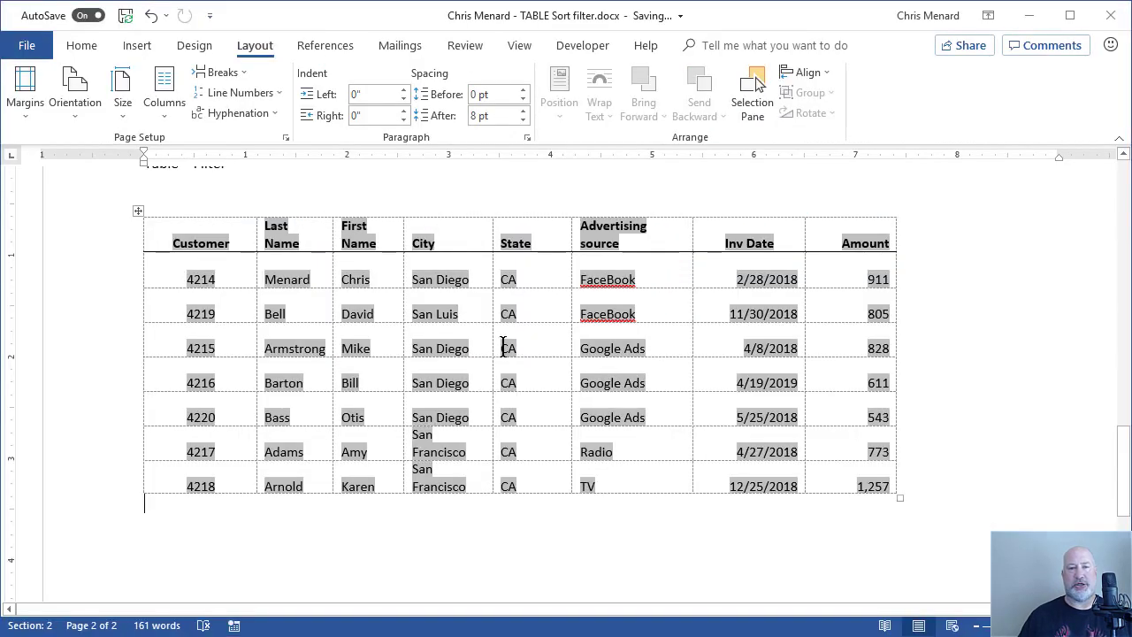
pyautogui.click(488, 305)
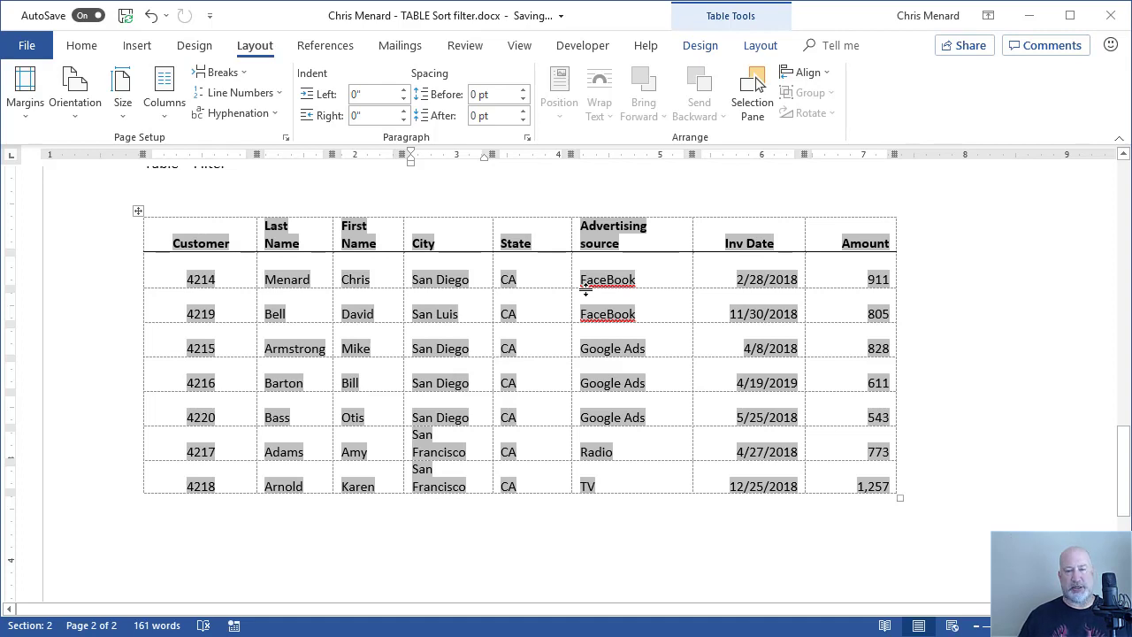
# - Switch to the Excel workbook, filter Advertising source to only Google Ads, and return to the Word document
pyautogui.hotkey('alt', 'Tab')
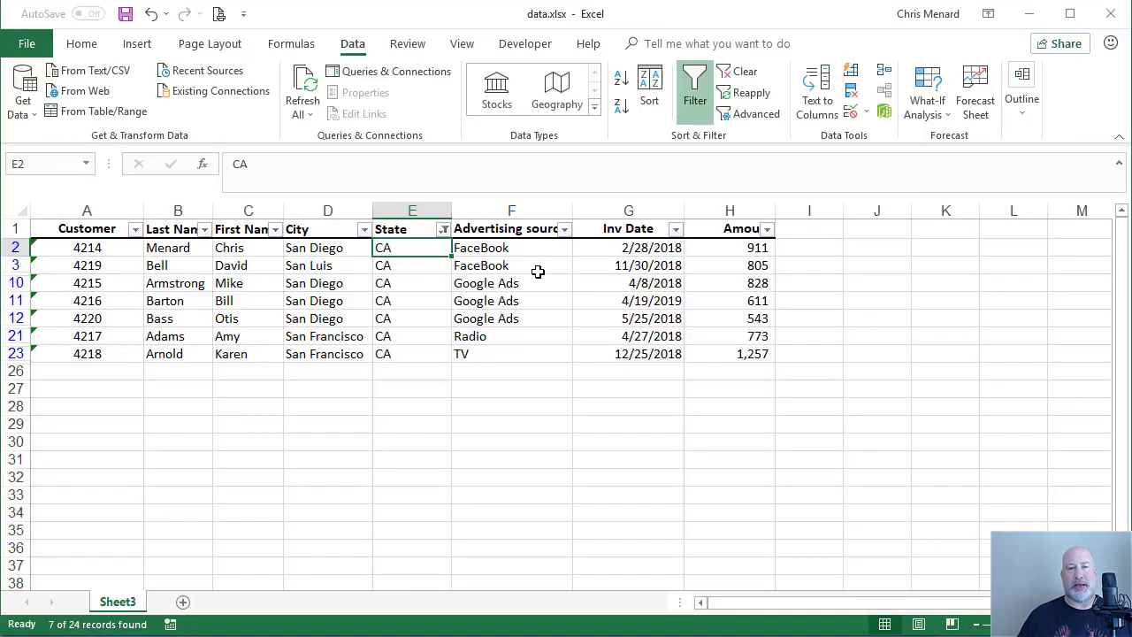
pyautogui.click(426, 284)
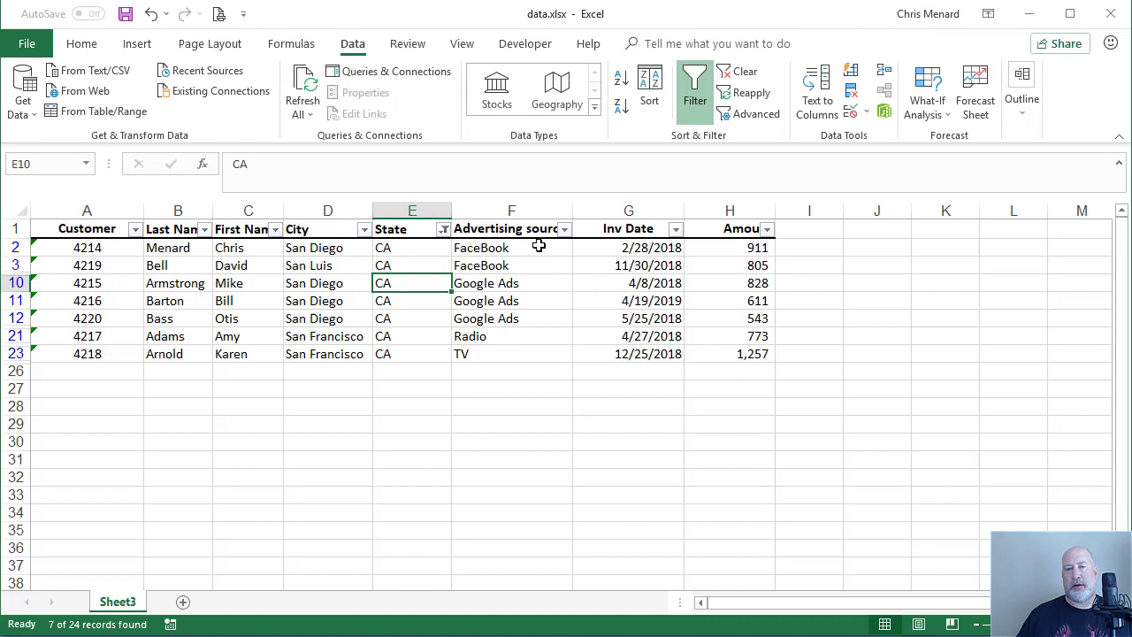
pyautogui.click(563, 230)
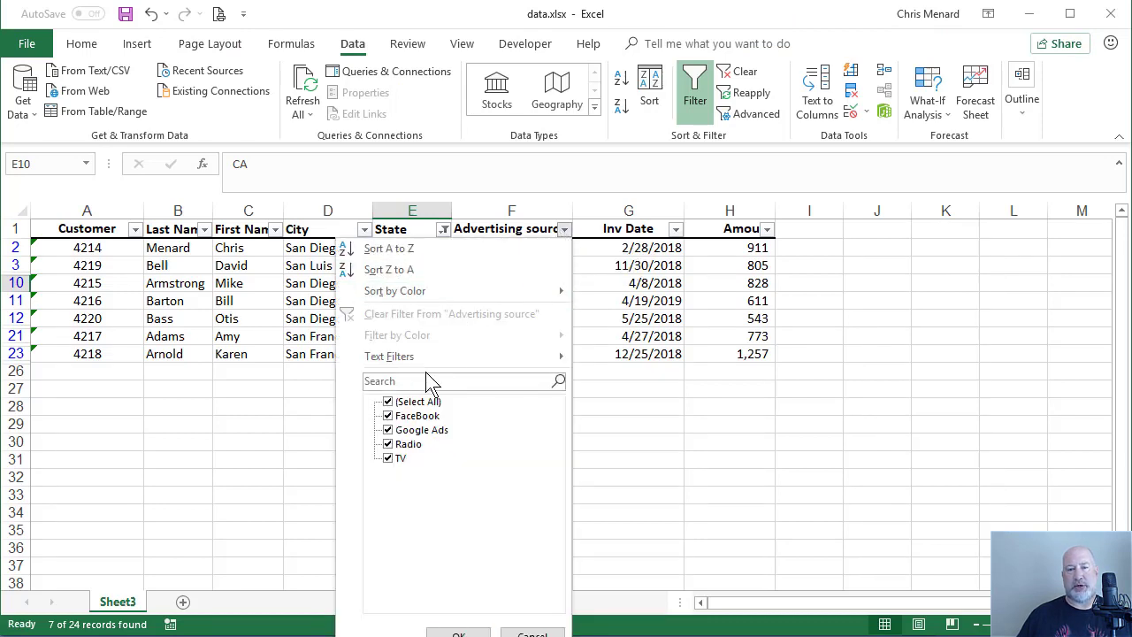
pyautogui.click(389, 402)
pyautogui.click(389, 430)
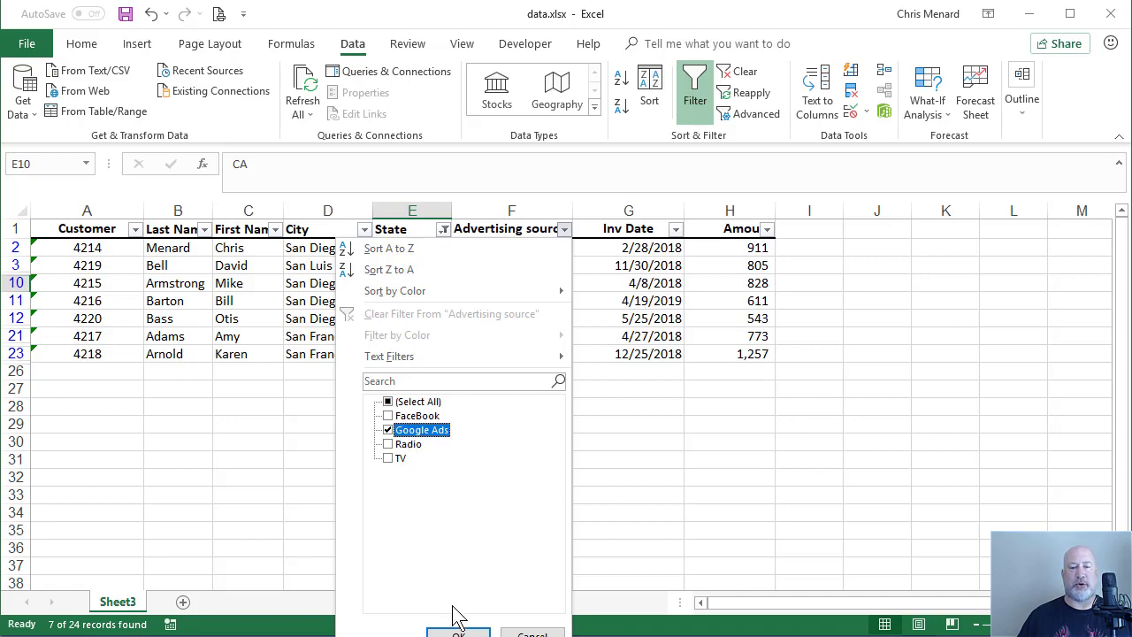
pyautogui.click(459, 633)
pyautogui.hotkey('alt', 'Tab')
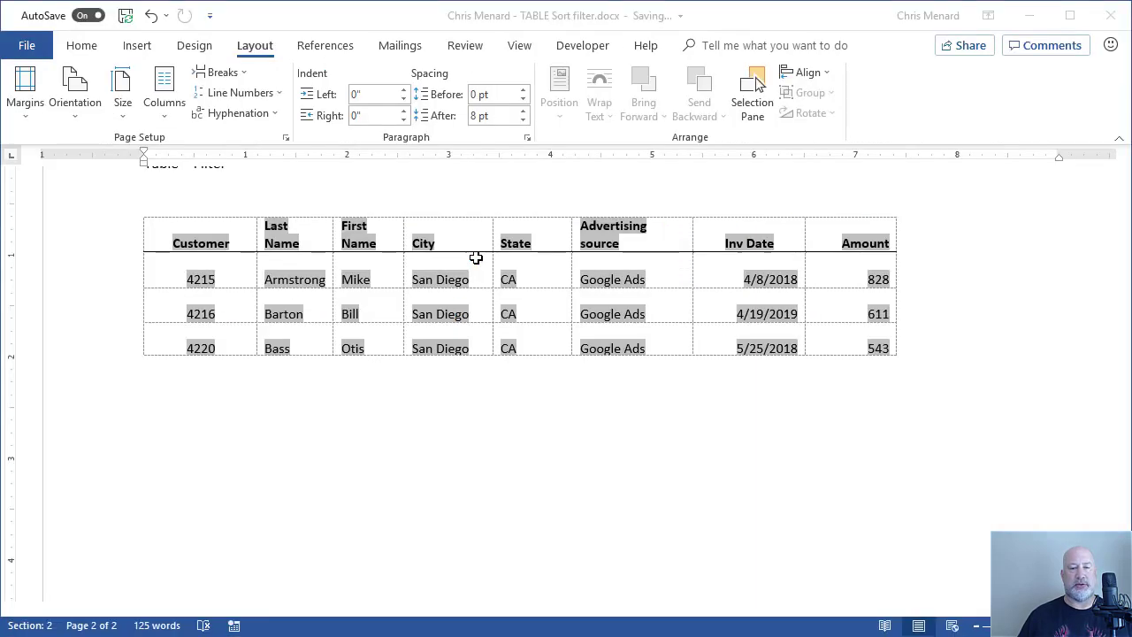